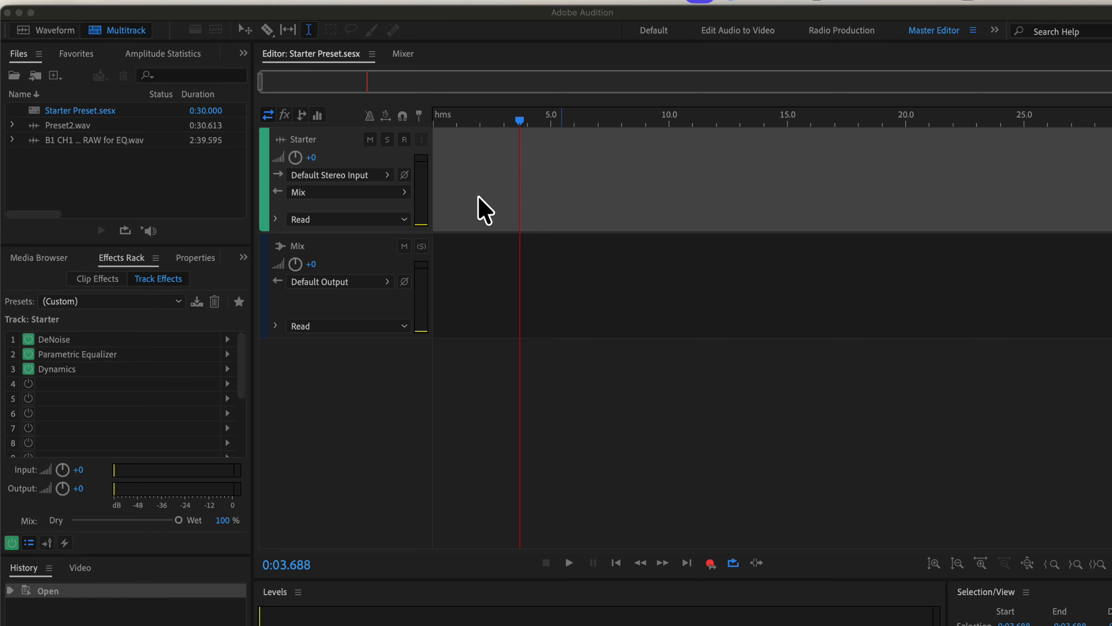
Switch to Finder and open the session file Starter Preset.sesx from the Starter Preset folder in Adobe Audition
{"action": "key", "text": "ctrl+Right"}
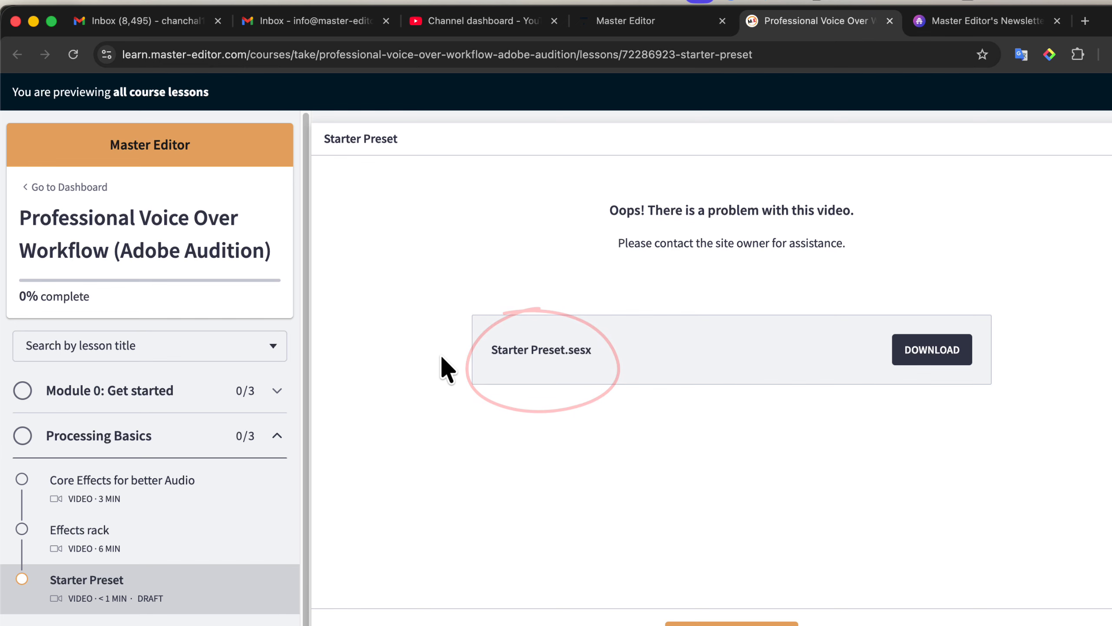
{"action": "key", "text": "super+Tab"}
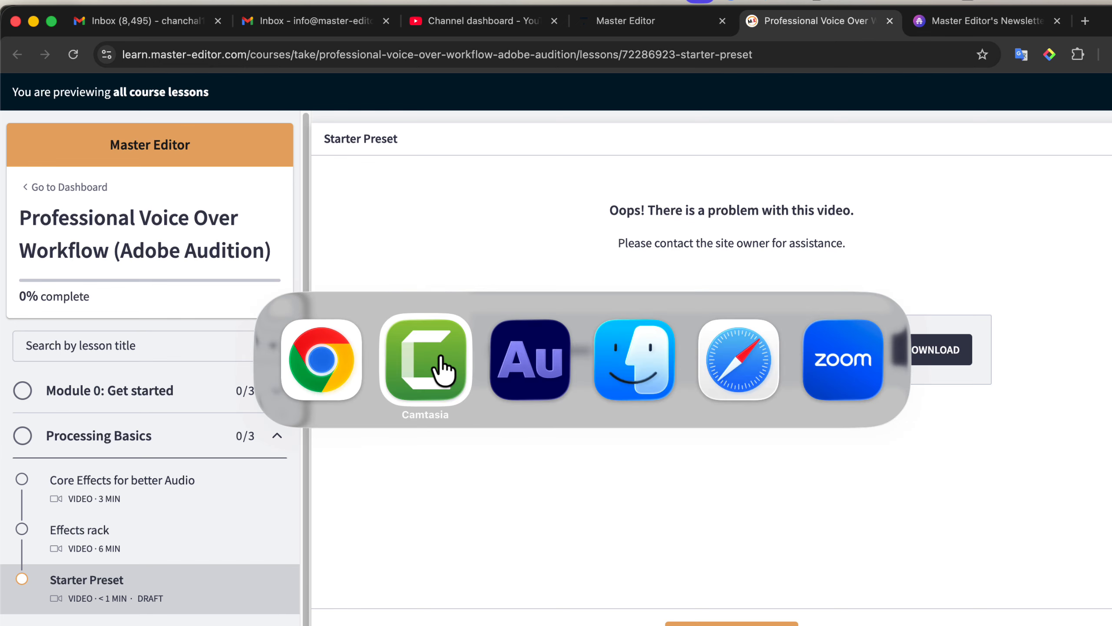
{"action": "key", "text": "super+Tab"}
{"action": "key", "text": "super+Tab"}
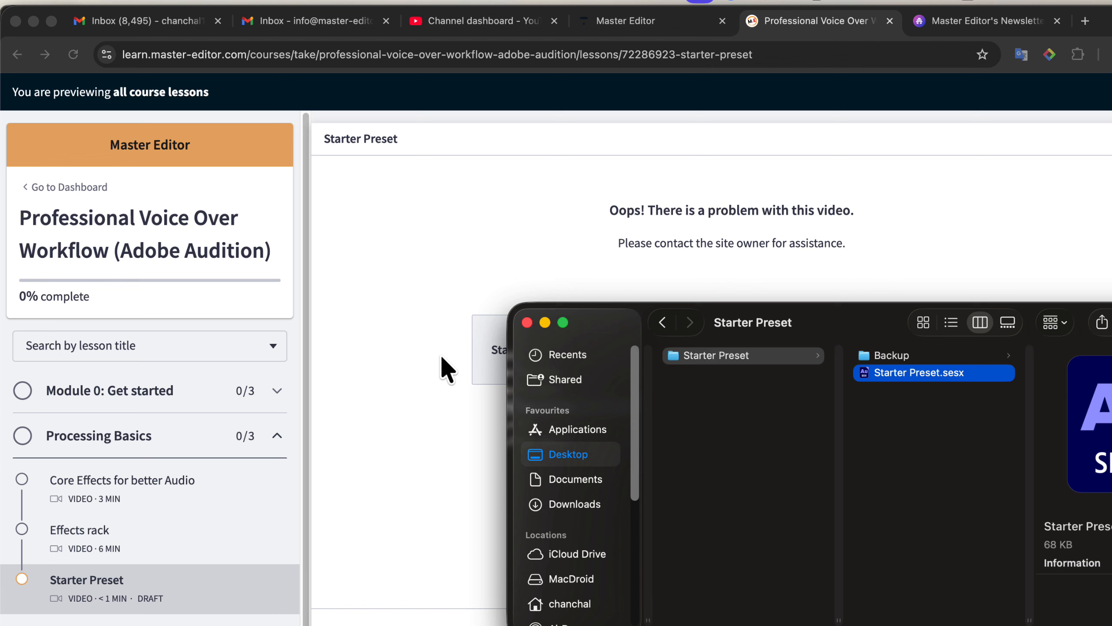
{"action": "left_click_drag", "start_coordinate": [861, 323], "coordinate": [577, 282]}
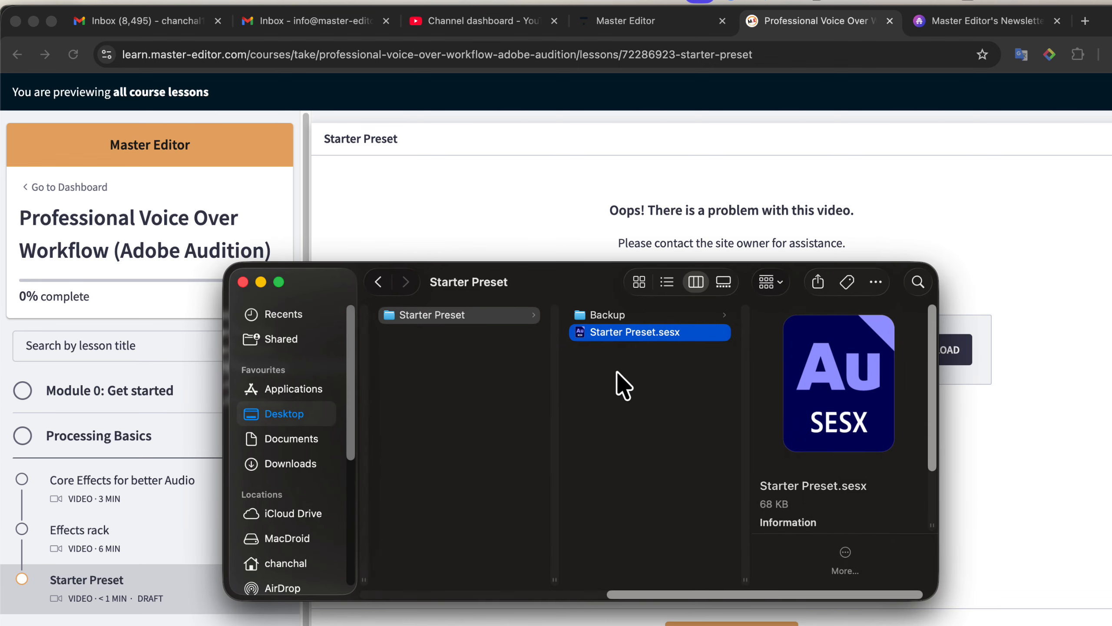
{"action": "double_click", "coordinate": [634, 332]}
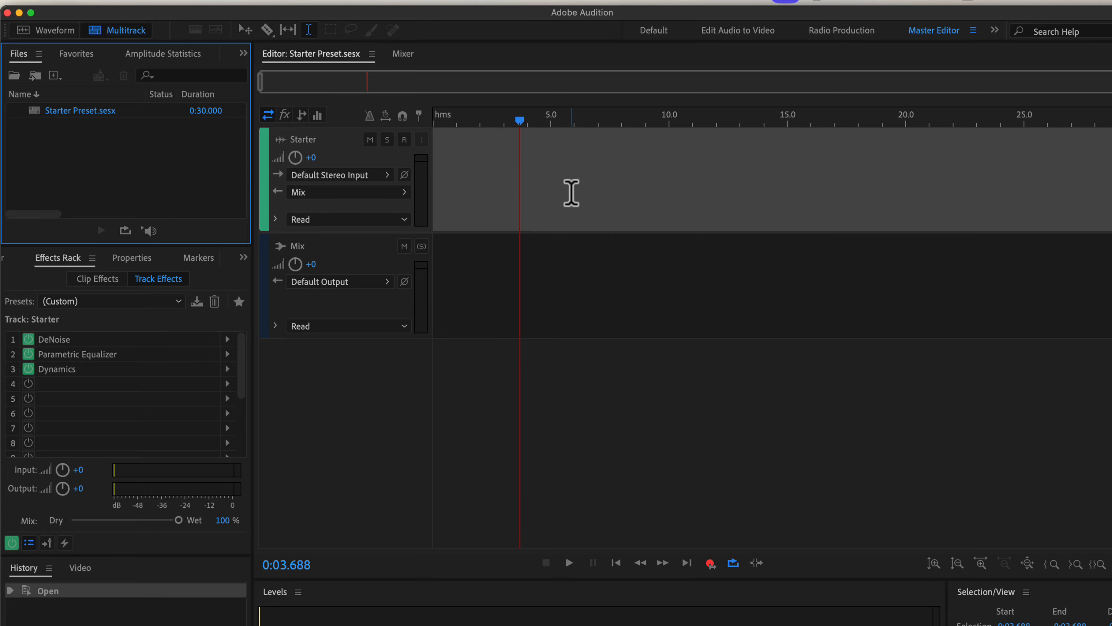
Select the Starter track and save its track effects rack as a preset named "0 Starter"
{"action": "left_click", "coordinate": [554, 194]}
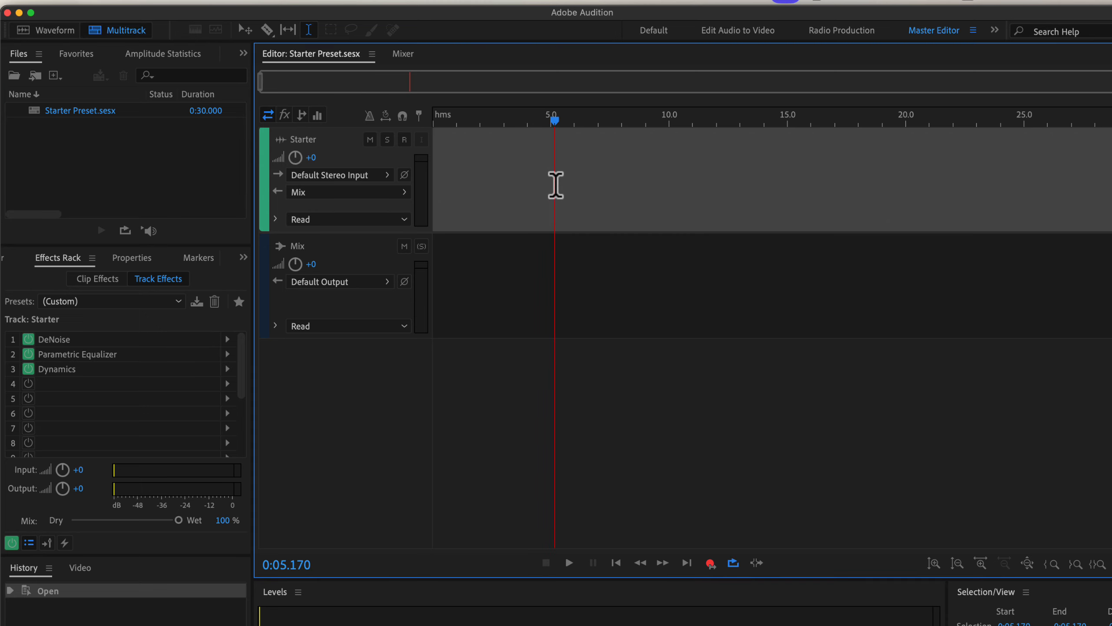
{"action": "left_click", "coordinate": [551, 299]}
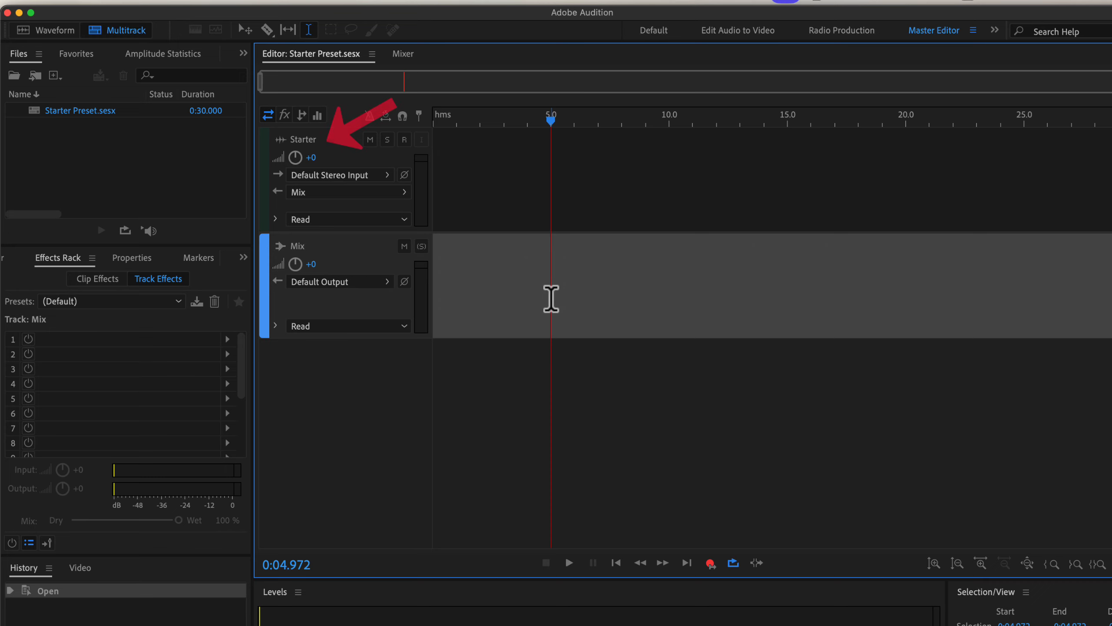
{"action": "left_click", "coordinate": [546, 171]}
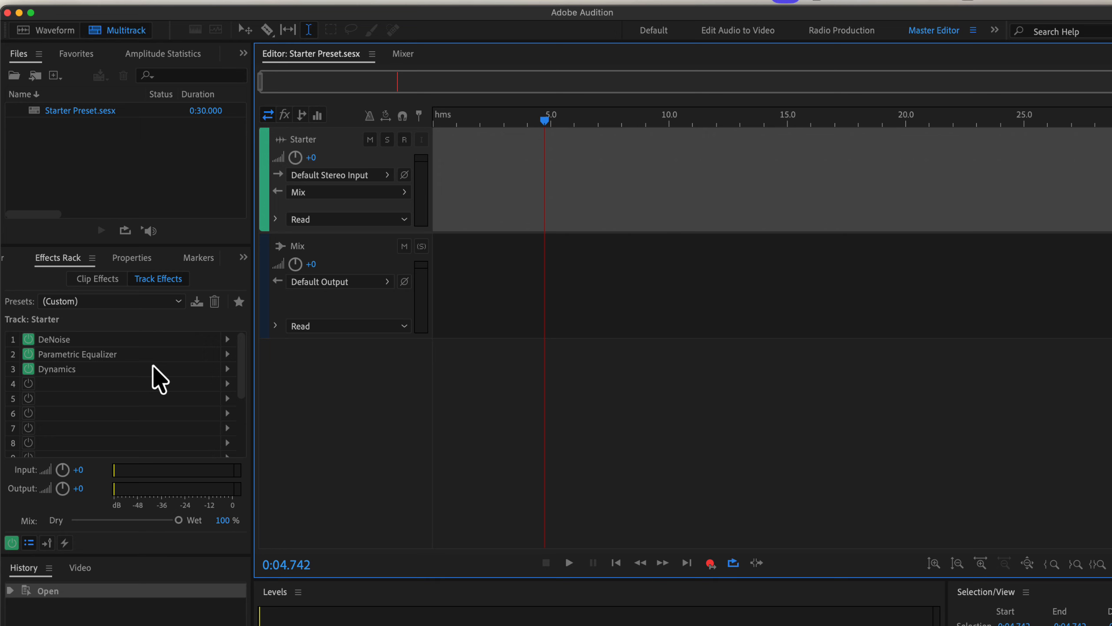
{"action": "left_click", "coordinate": [196, 302]}
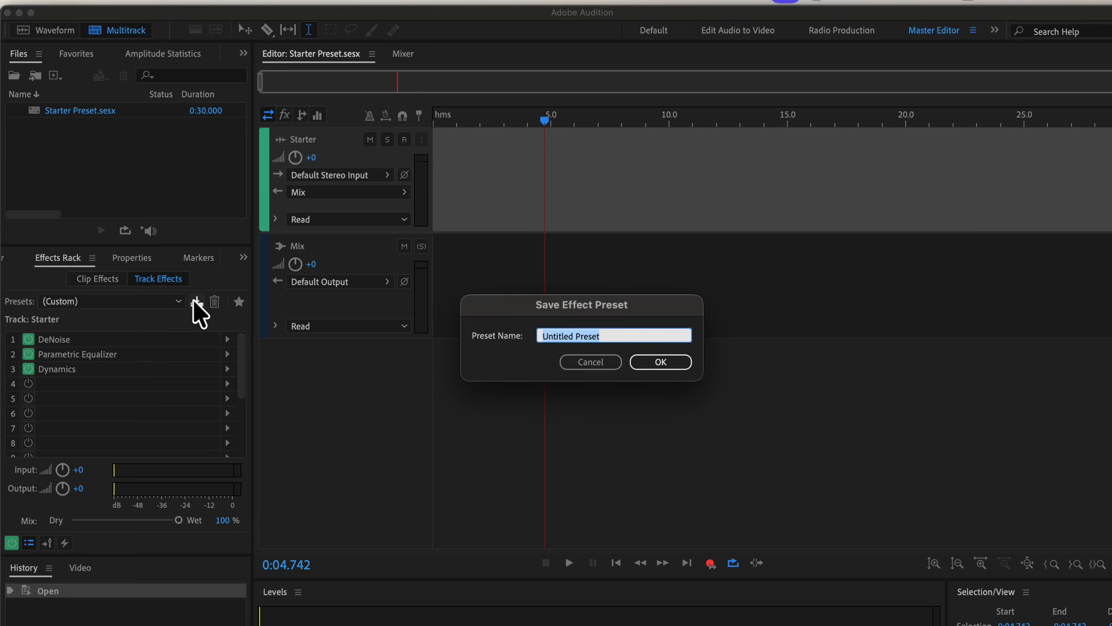
{"action": "type", "text": "0 St"}
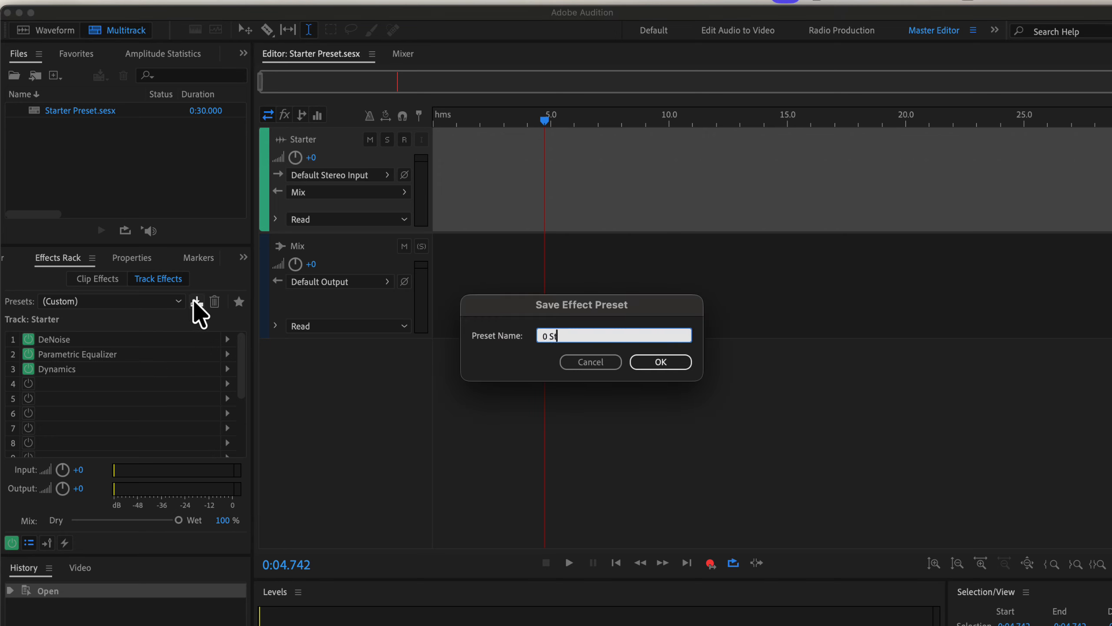
{"action": "type", "text": "arter"}
{"action": "left_click", "coordinate": [661, 362]}
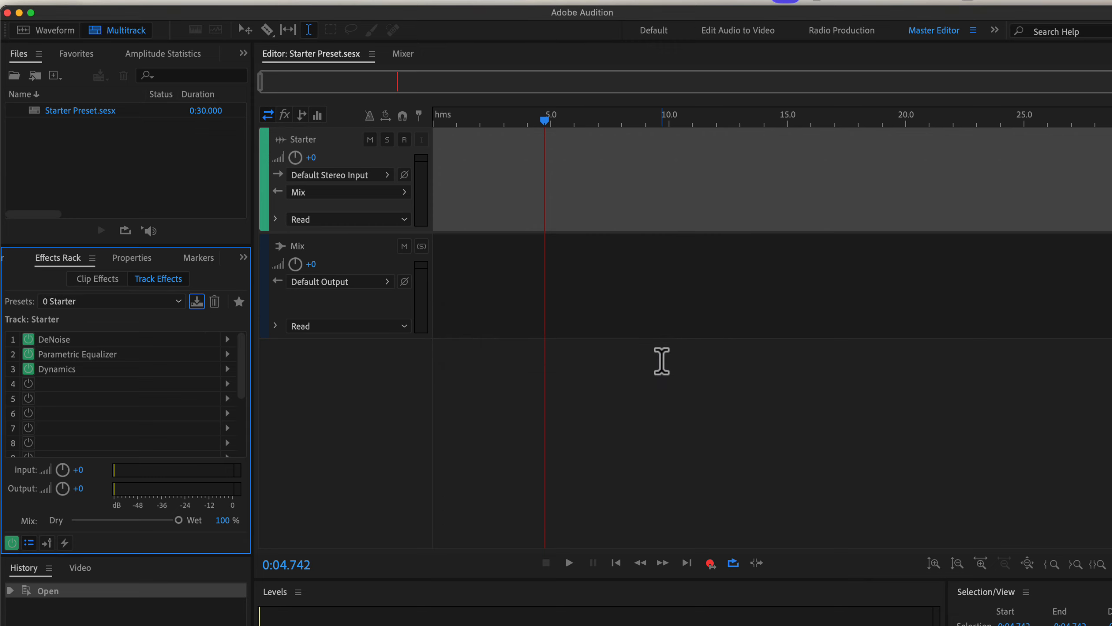
Check the effects rack's preset list for the "0 Starter" entry and close the list without changing the preset
{"action": "left_click", "coordinate": [148, 303]}
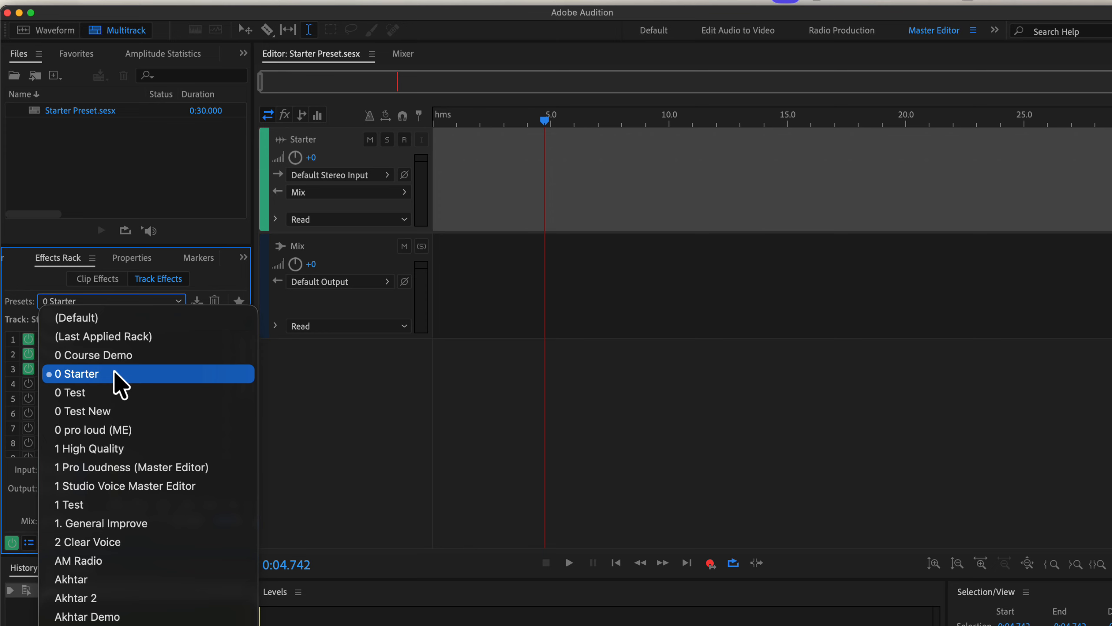
{"action": "left_click", "coordinate": [384, 385]}
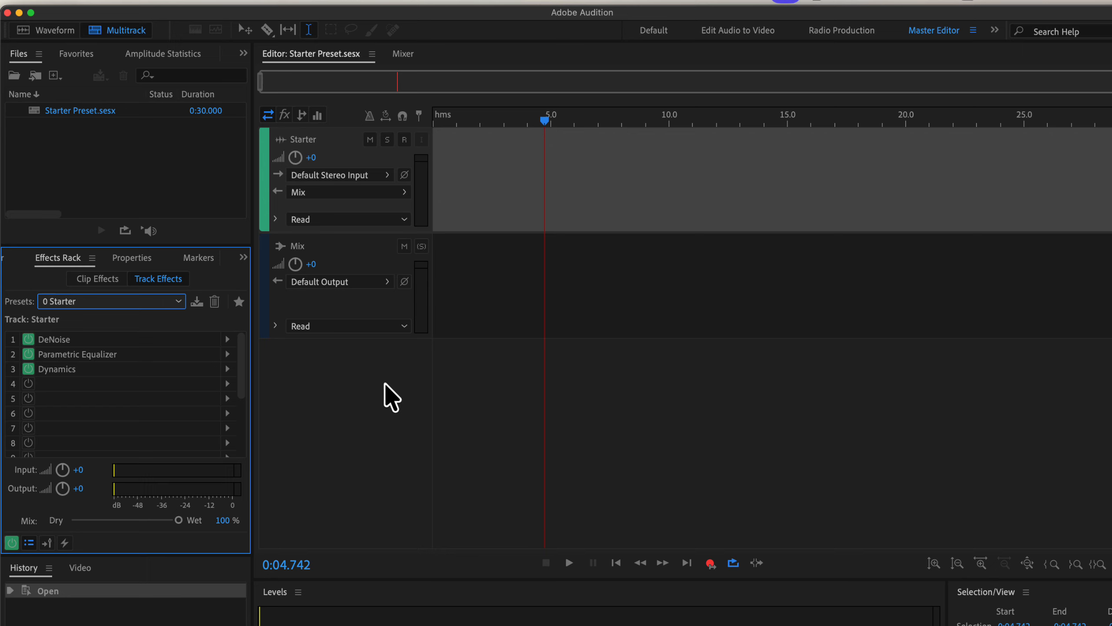
{"action": "left_click", "coordinate": [385, 384]}
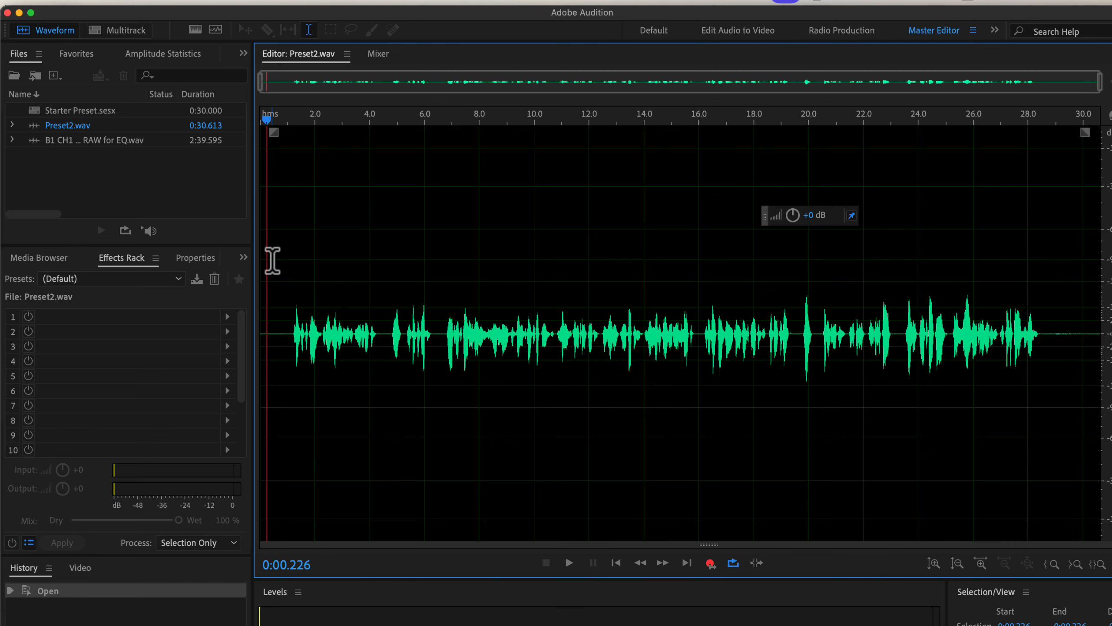
Load the 0 Starter rack preset on Preset2.wav and play it, bypassing and re-enabling the rack to compare the sound
{"action": "left_click", "coordinate": [172, 281]}
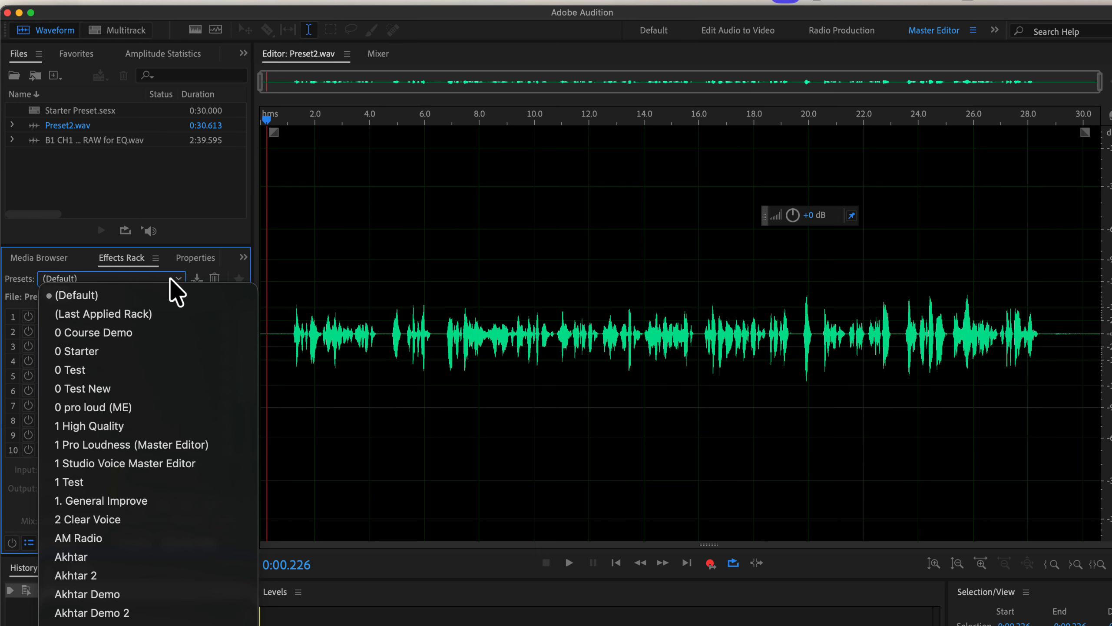
{"action": "left_click", "coordinate": [129, 353]}
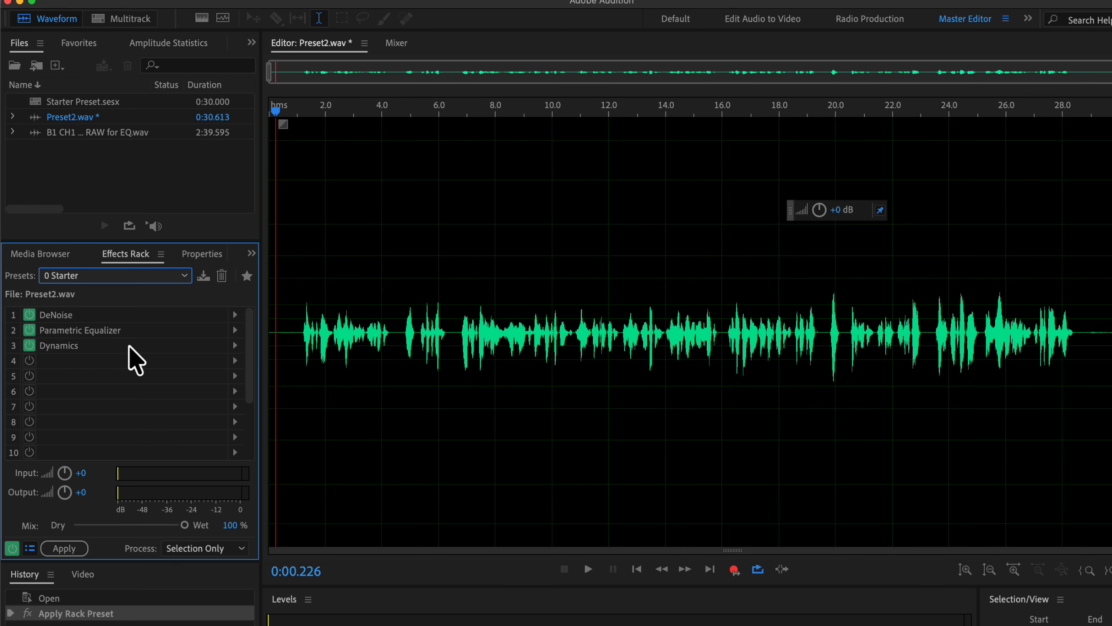
{"action": "key", "text": "space"}
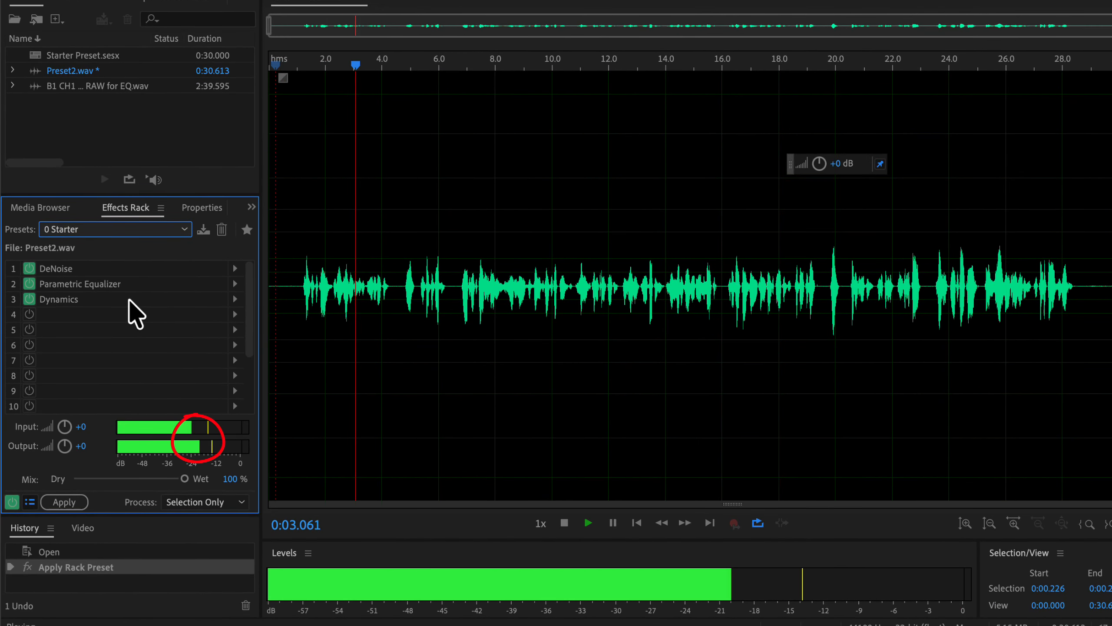
{"action": "left_click", "coordinate": [12, 503]}
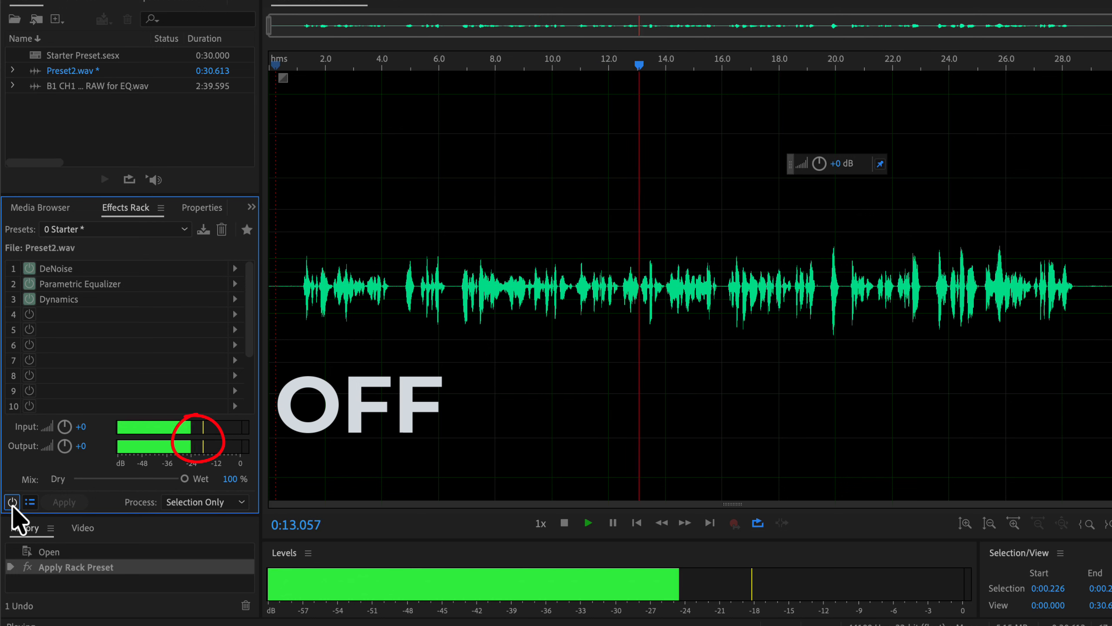
{"action": "left_click", "coordinate": [12, 502]}
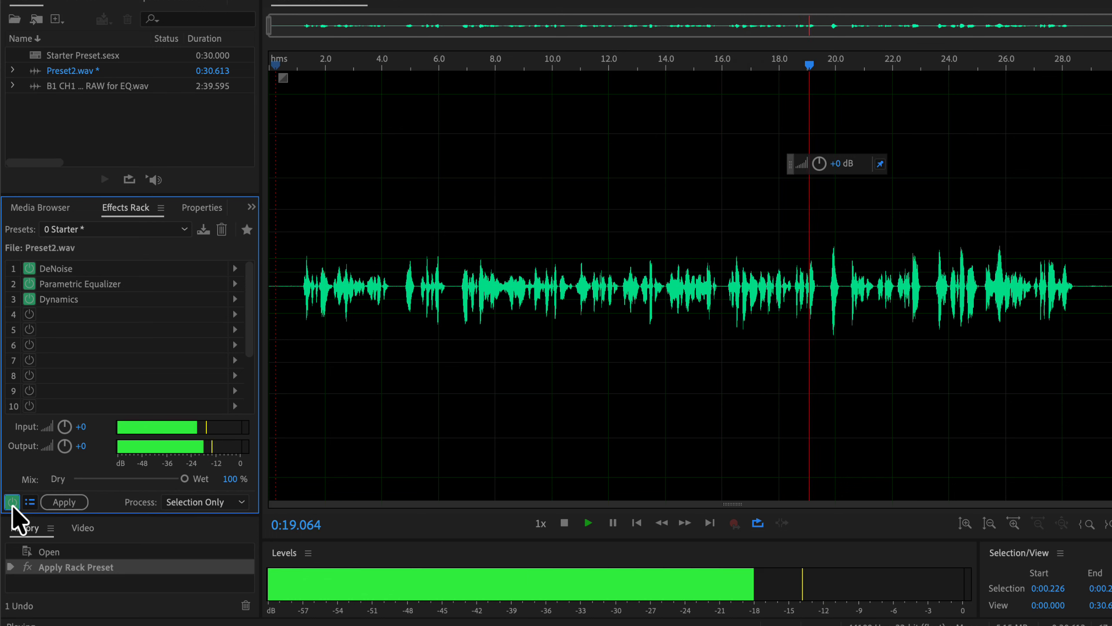
{"action": "key", "text": "space"}
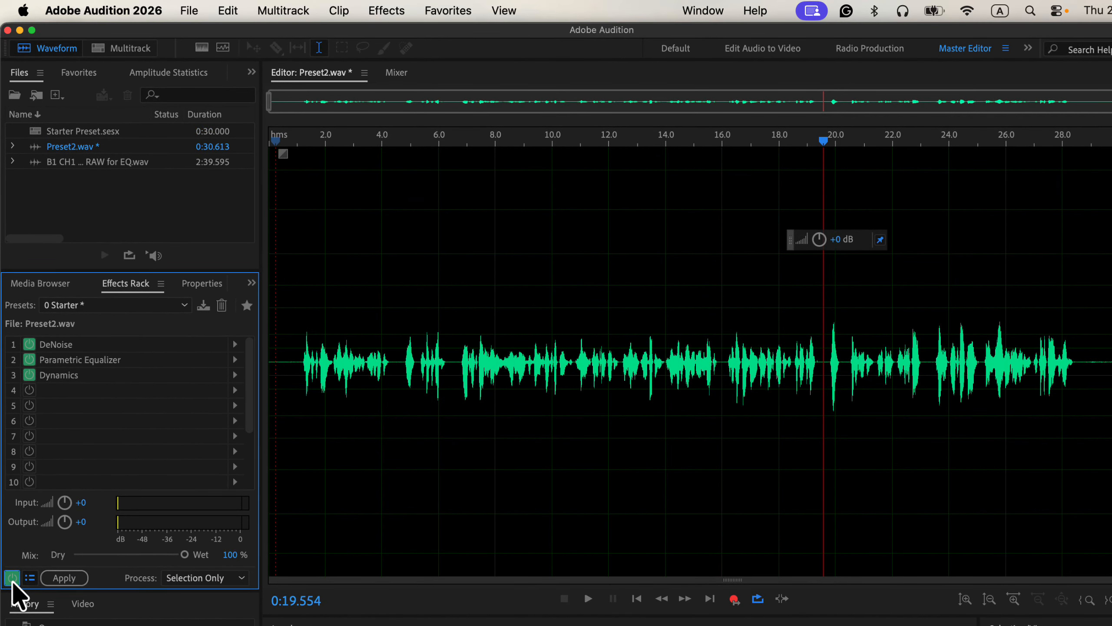
Normalize Preset2.wav to -3 dB with the built-in favorite
{"action": "left_click", "coordinate": [430, 9]}
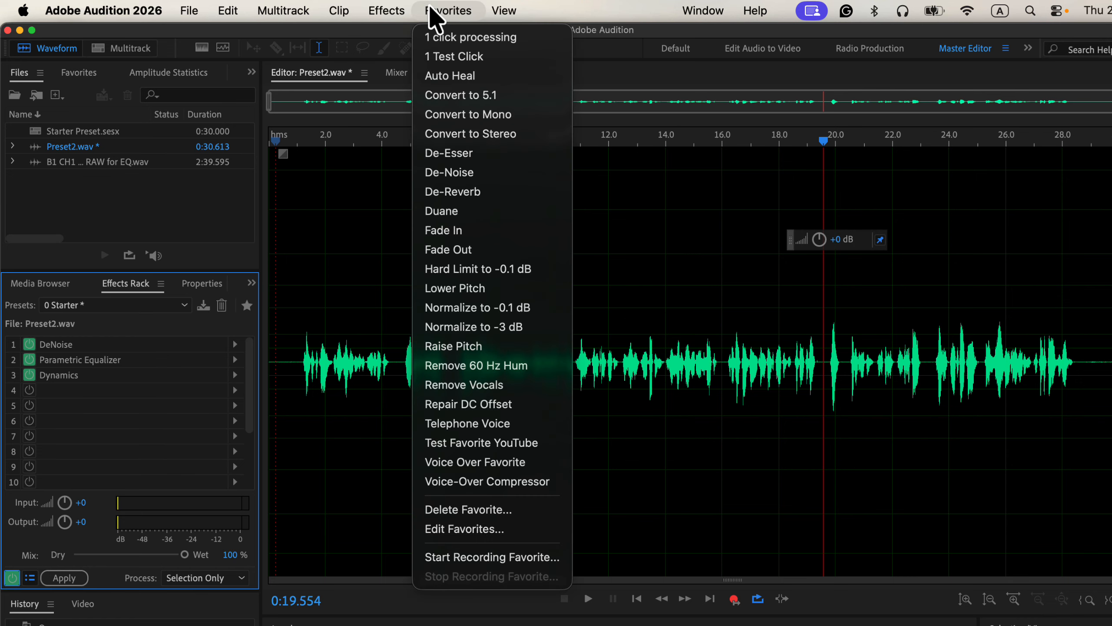
{"action": "left_click", "coordinate": [495, 326]}
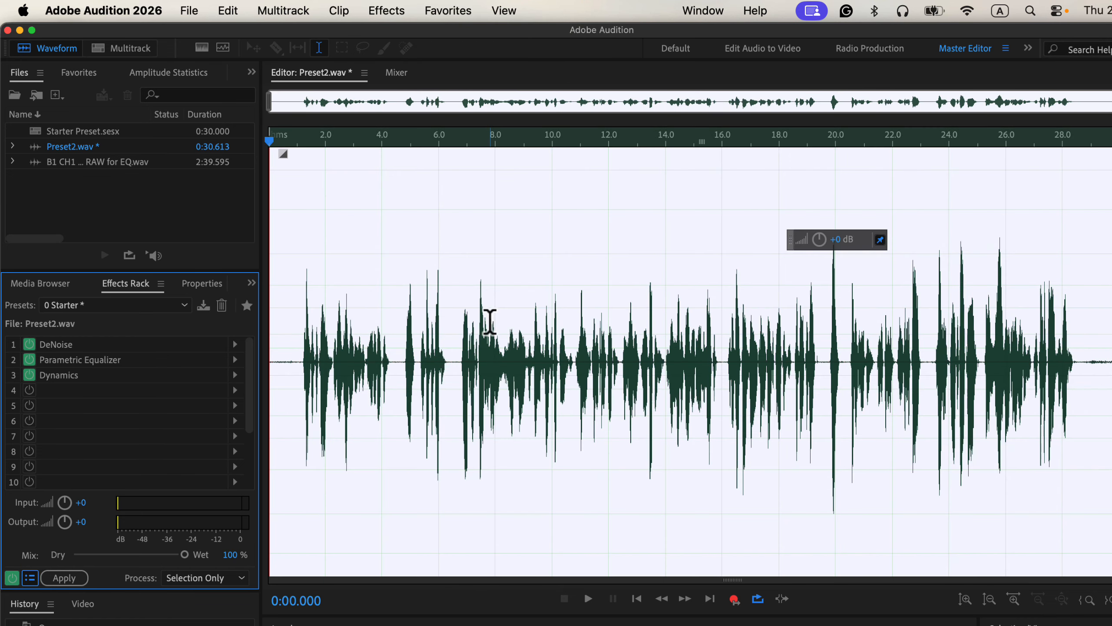
Play the normalized Preset2.wav from near its start, switching the effects rack off and on twice to compare the sound
{"action": "left_click", "coordinate": [284, 300]}
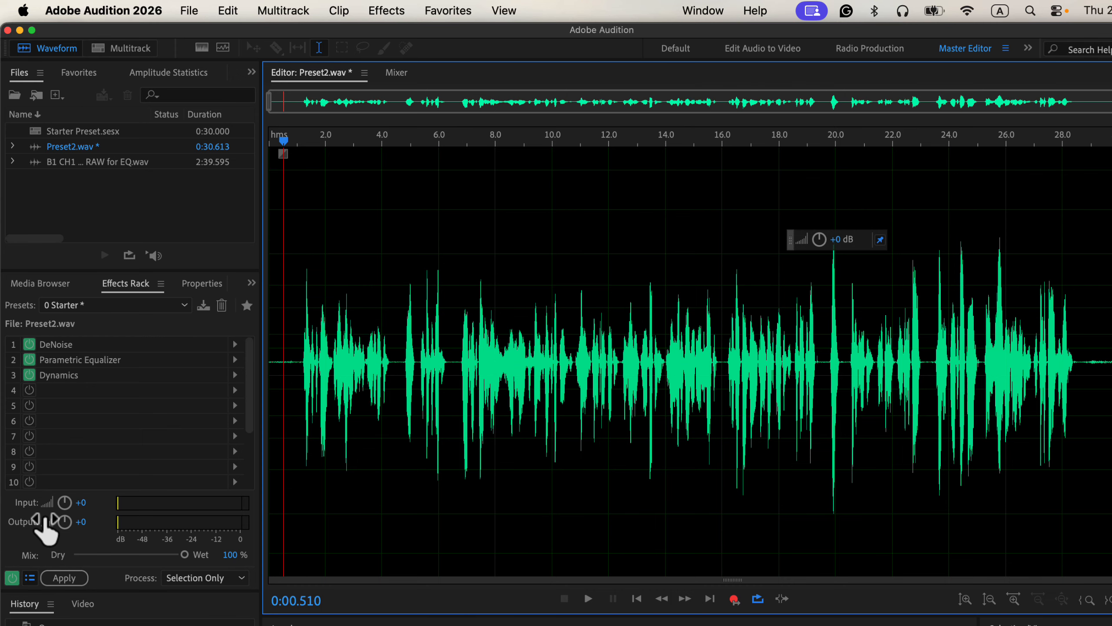
{"action": "key", "text": "space"}
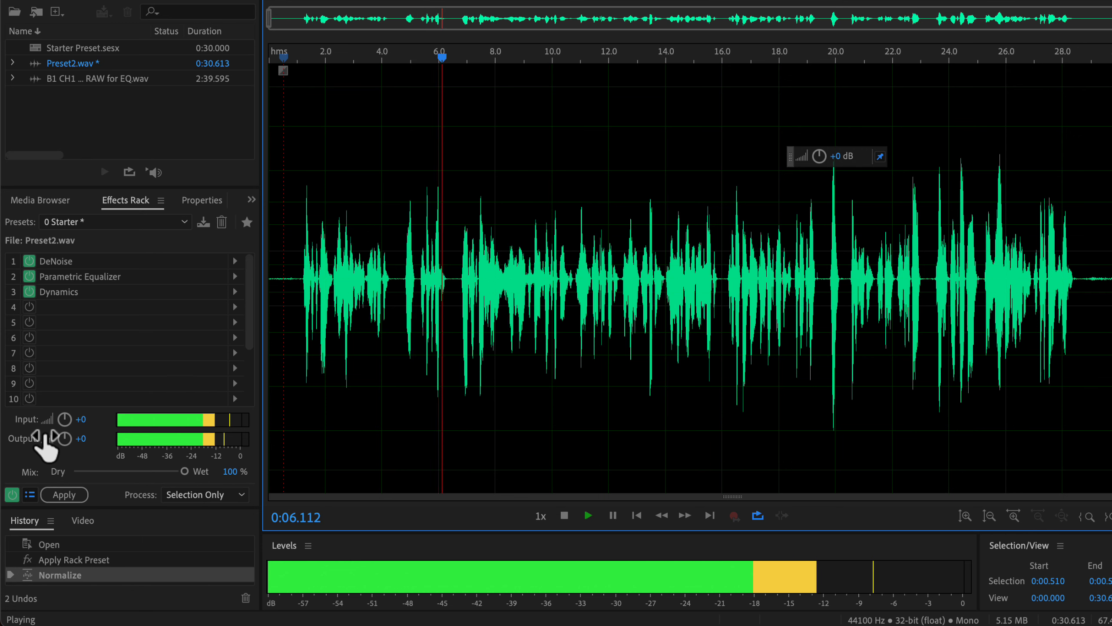
{"action": "left_click", "coordinate": [12, 495]}
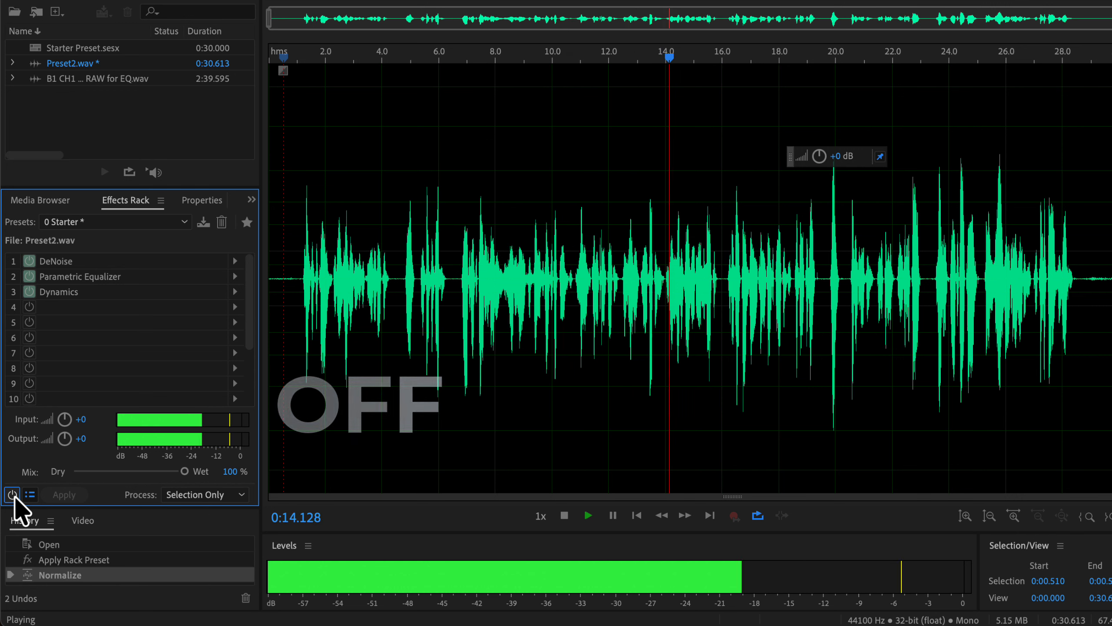
{"action": "left_click", "coordinate": [13, 494]}
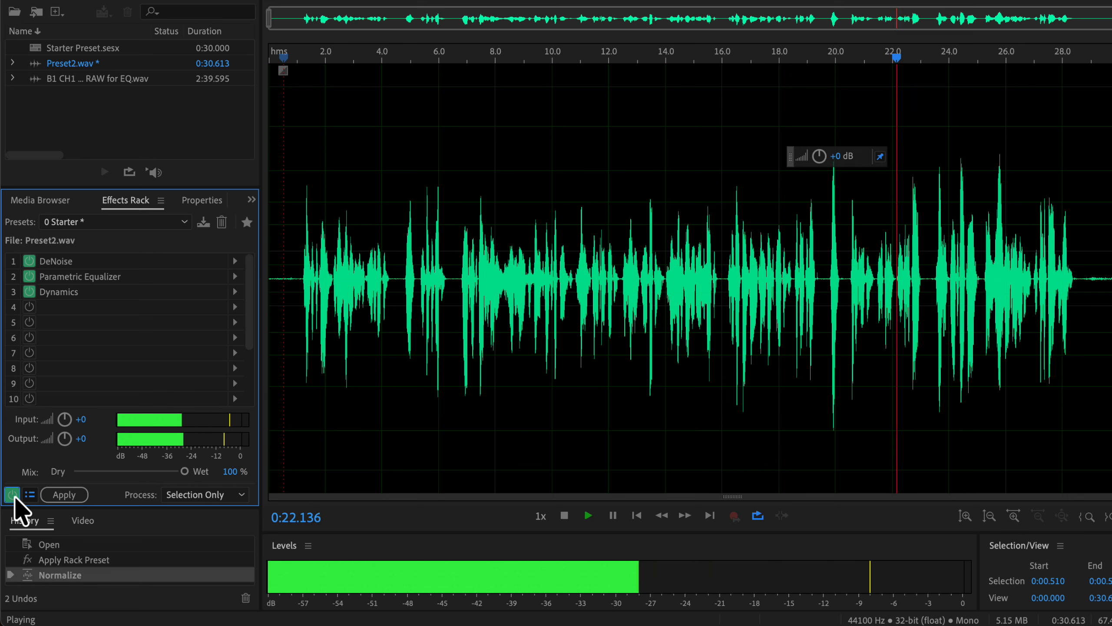
{"action": "left_click", "coordinate": [13, 495]}
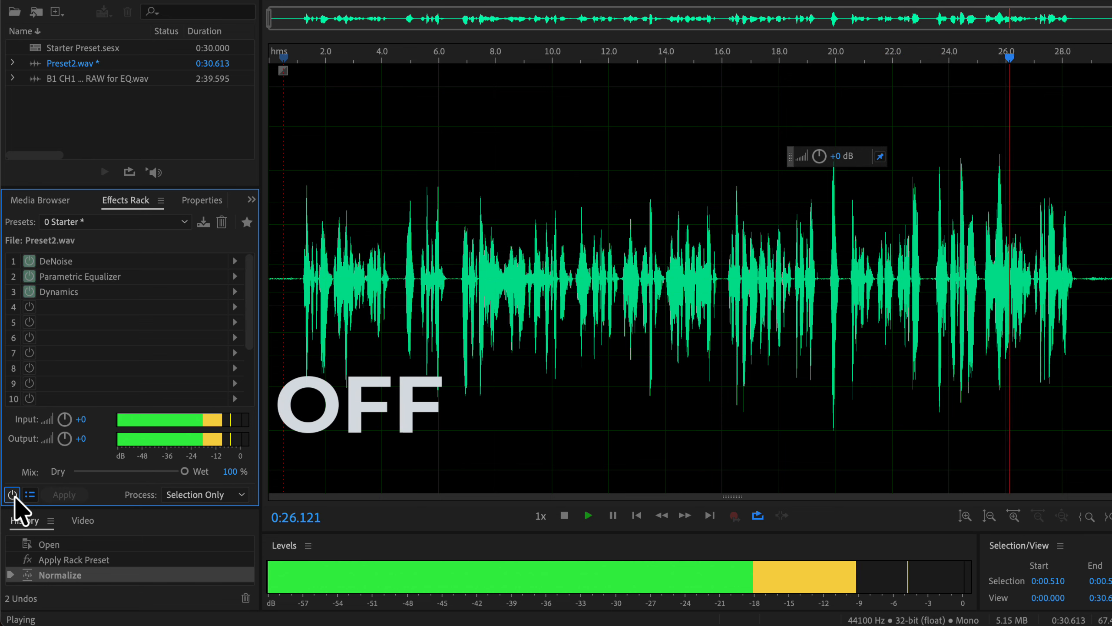
{"action": "left_click", "coordinate": [12, 494]}
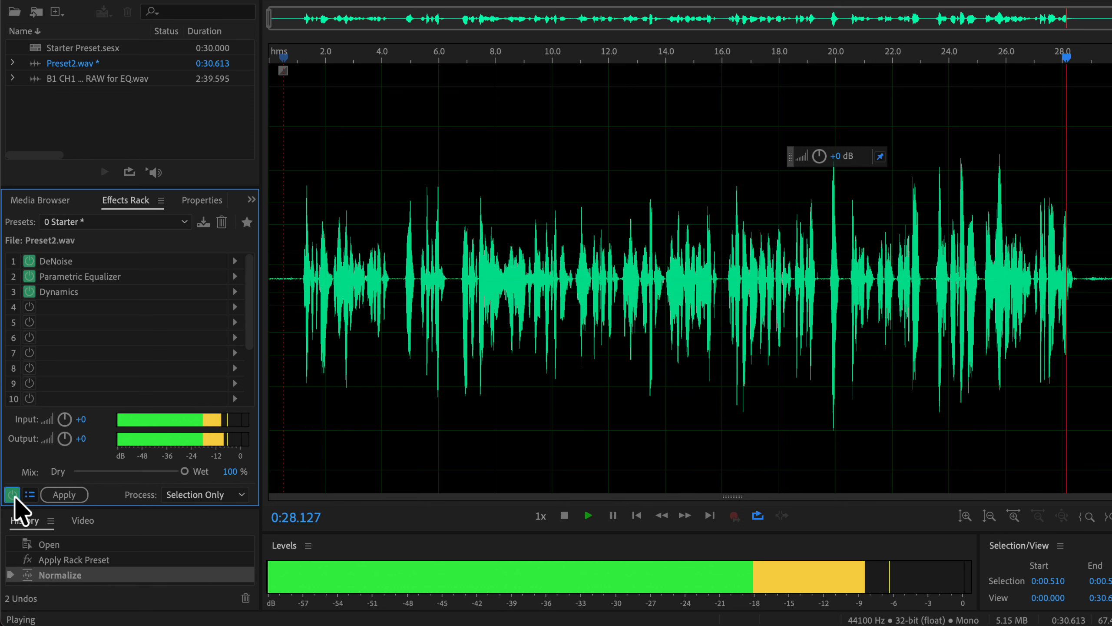
{"action": "key", "text": "space"}
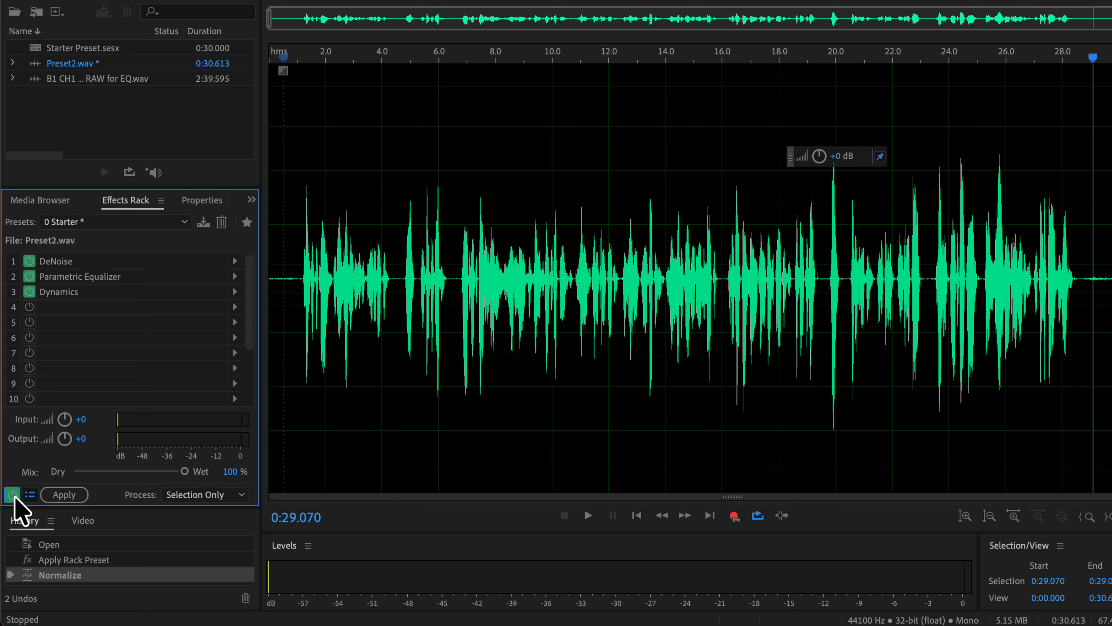
Open B1 CH1 Test RAW for EQ.wav in the waveform editor and load the 0 Starter rack preset on it
{"action": "double_click", "coordinate": [131, 81]}
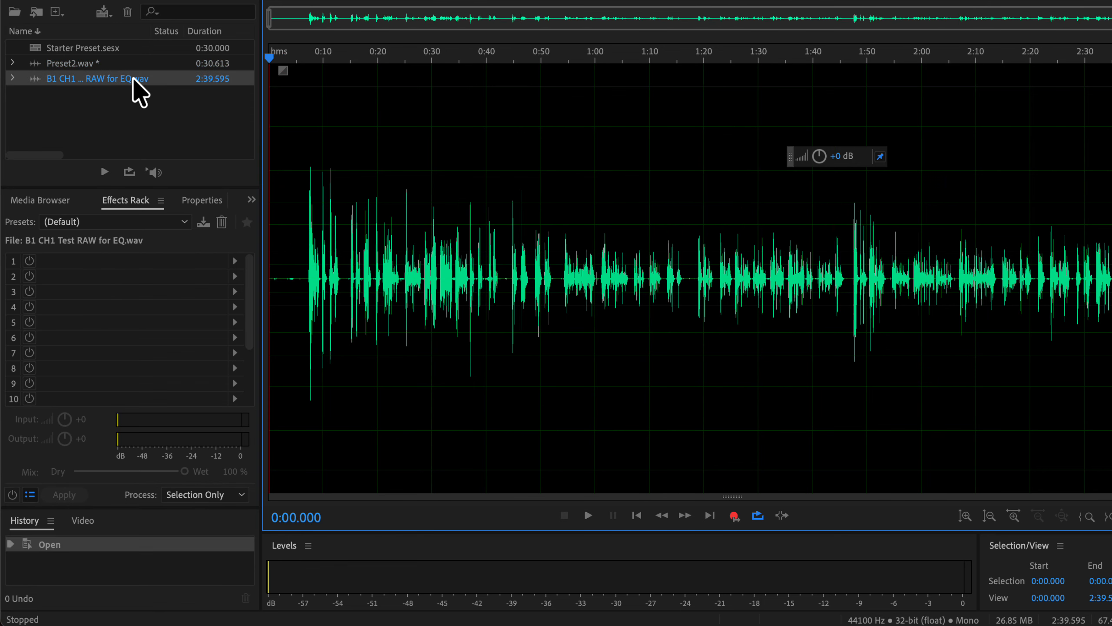
{"action": "left_click", "coordinate": [137, 219]}
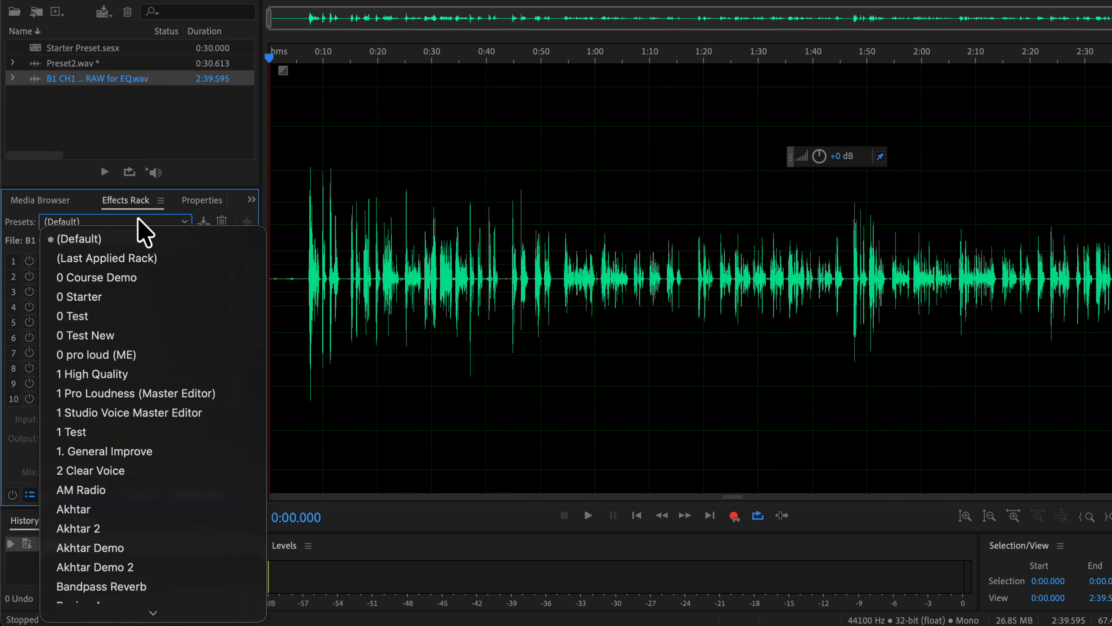
{"action": "left_click", "coordinate": [127, 297]}
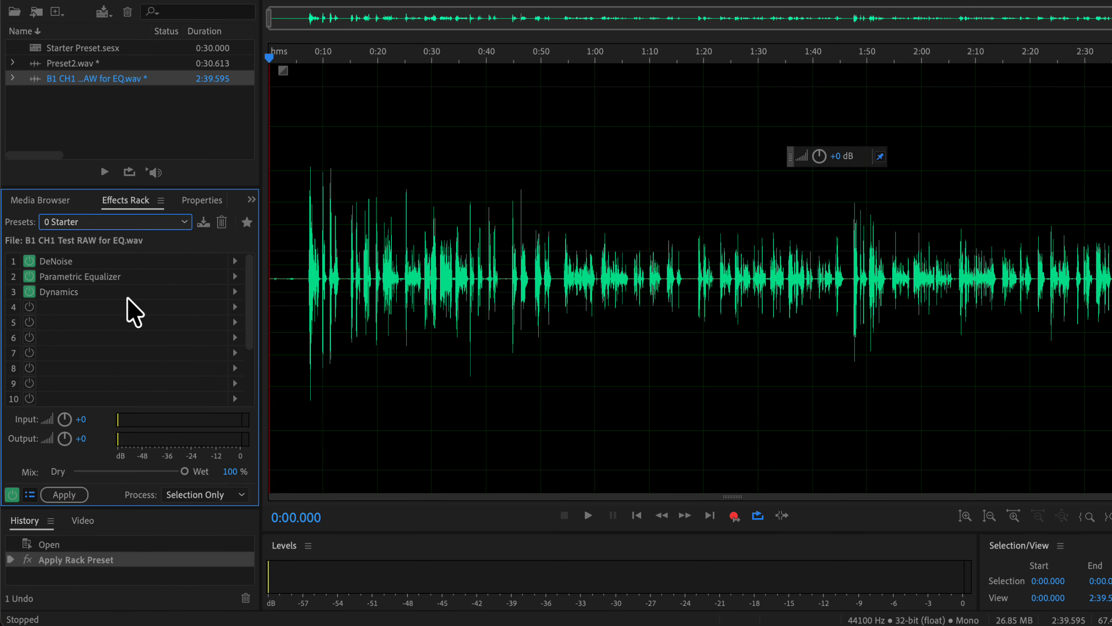
Play B1 CH1 Test RAW for EQ.wav from about 0:06, switching the effects rack off, on and off to compare the sound
{"action": "left_click", "coordinate": [301, 265]}
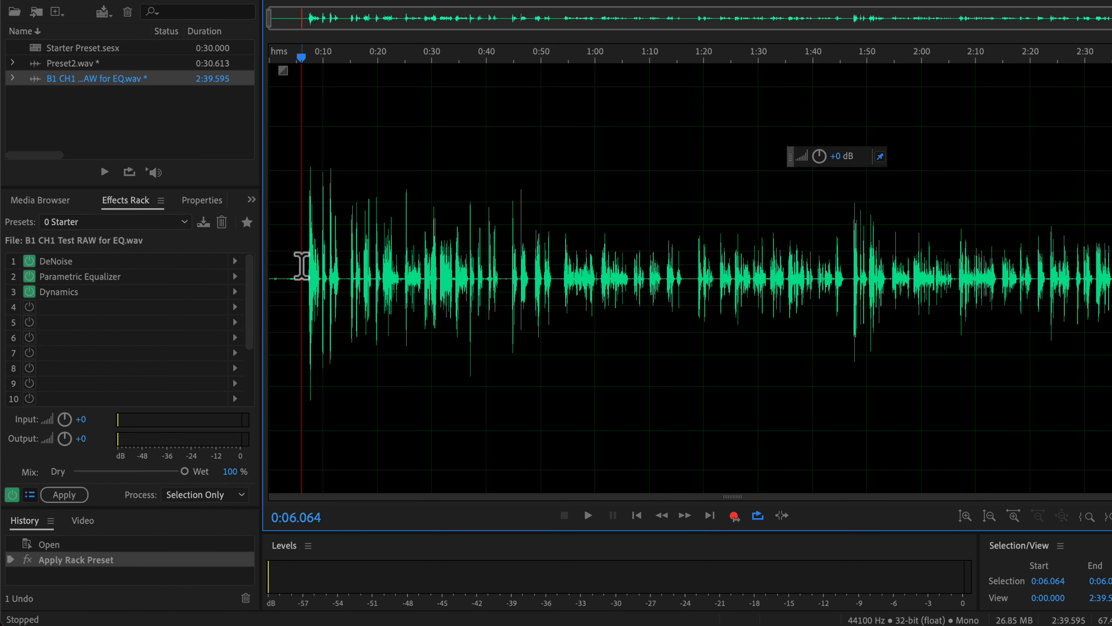
{"action": "key", "text": "space"}
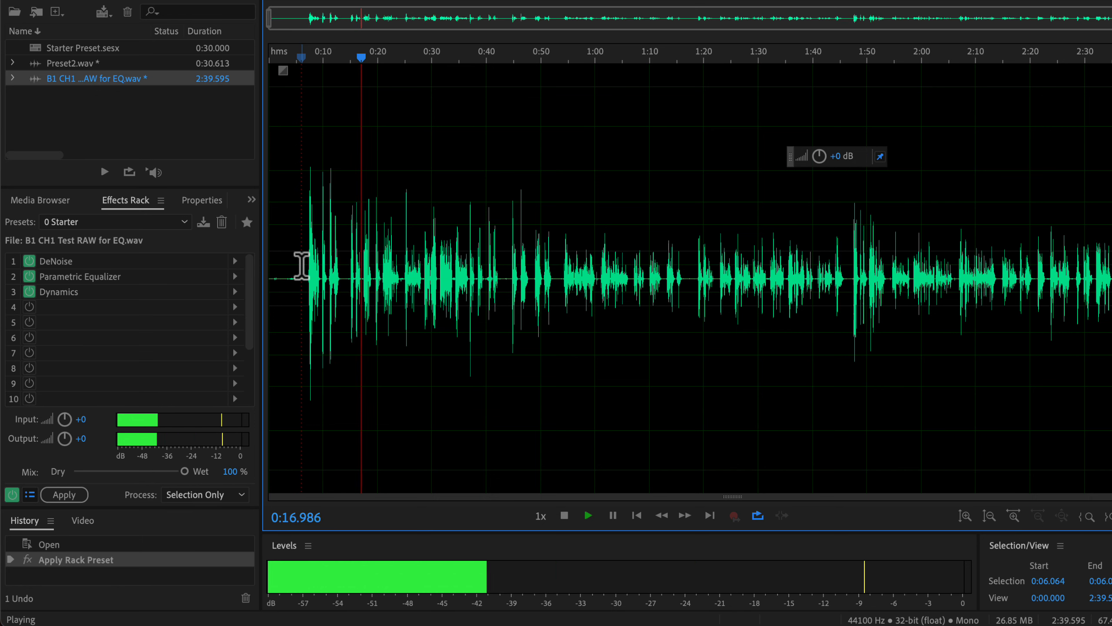
{"action": "left_click", "coordinate": [12, 494]}
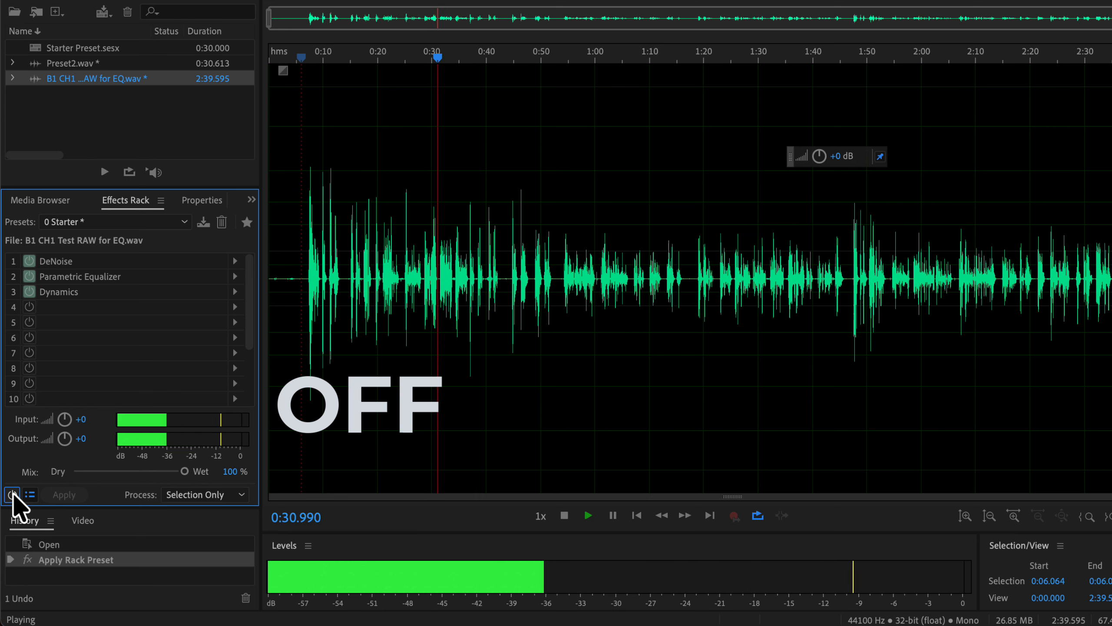
{"action": "left_click", "coordinate": [13, 494]}
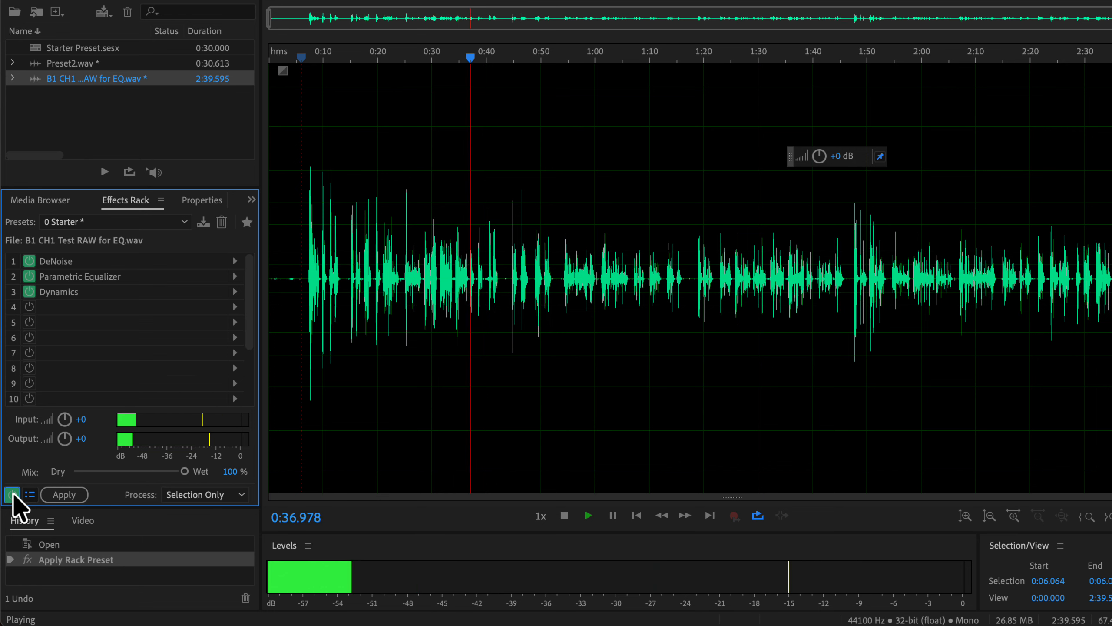
{"action": "left_click", "coordinate": [12, 494]}
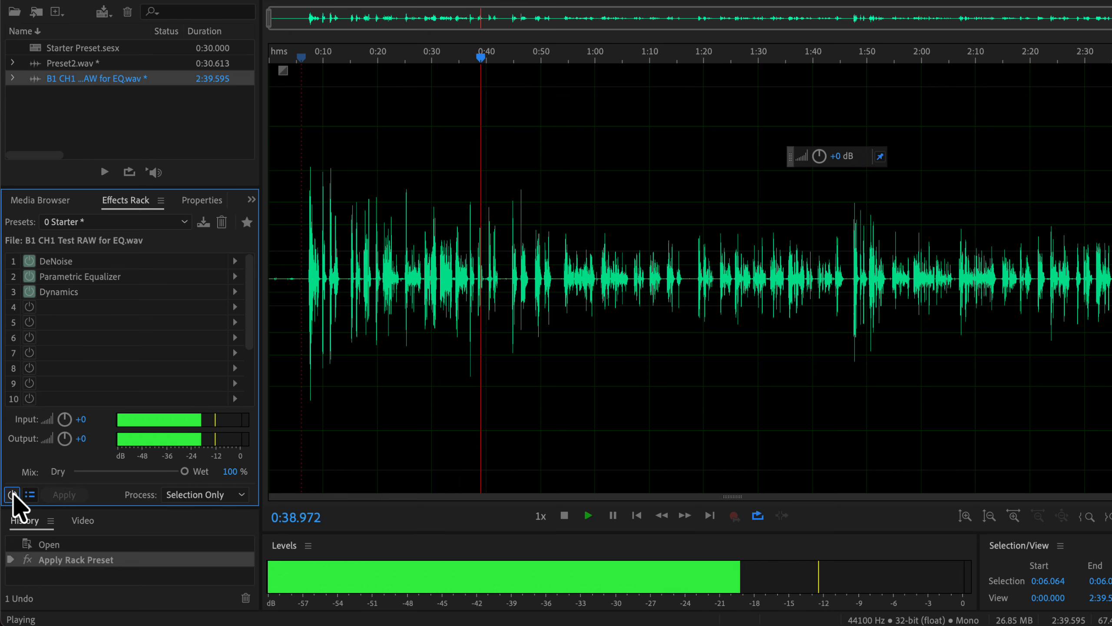
{"action": "key", "text": "space"}
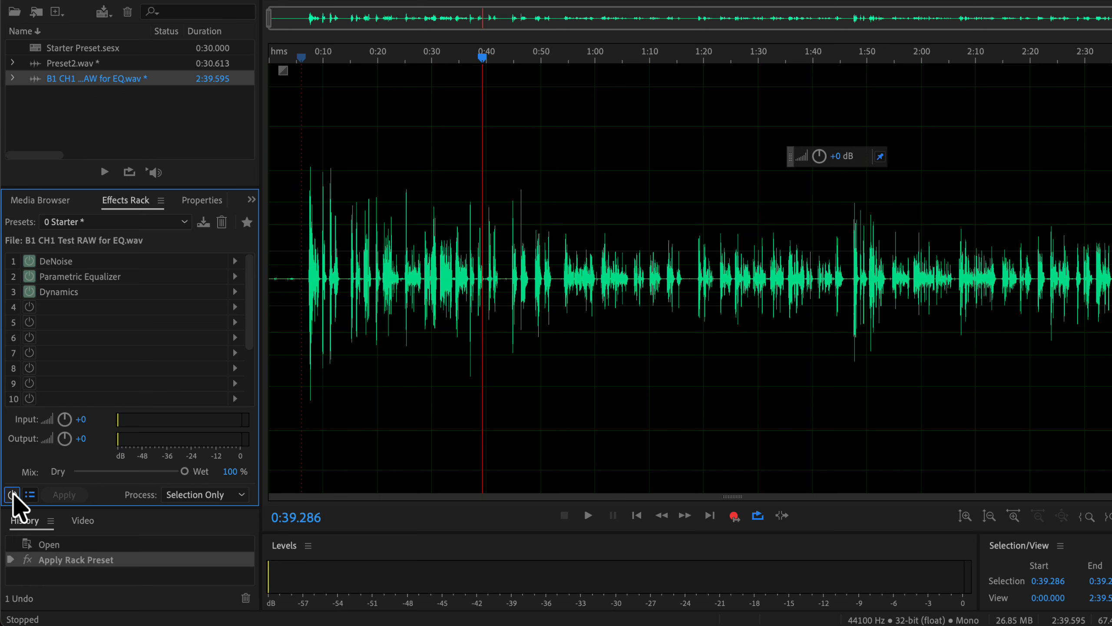
Play the recording from about 0:53 with the effects rack bypassed, switching it on, off and on again to compare the sound
{"action": "left_click", "coordinate": [558, 263]}
{"action": "key", "text": "space"}
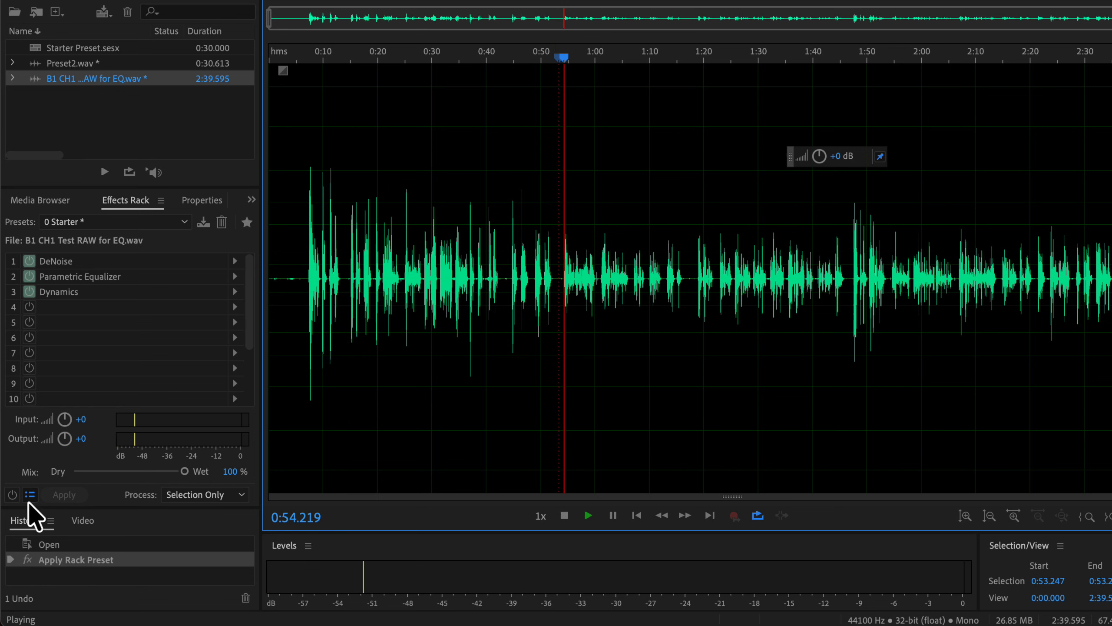
{"action": "left_click", "coordinate": [12, 494]}
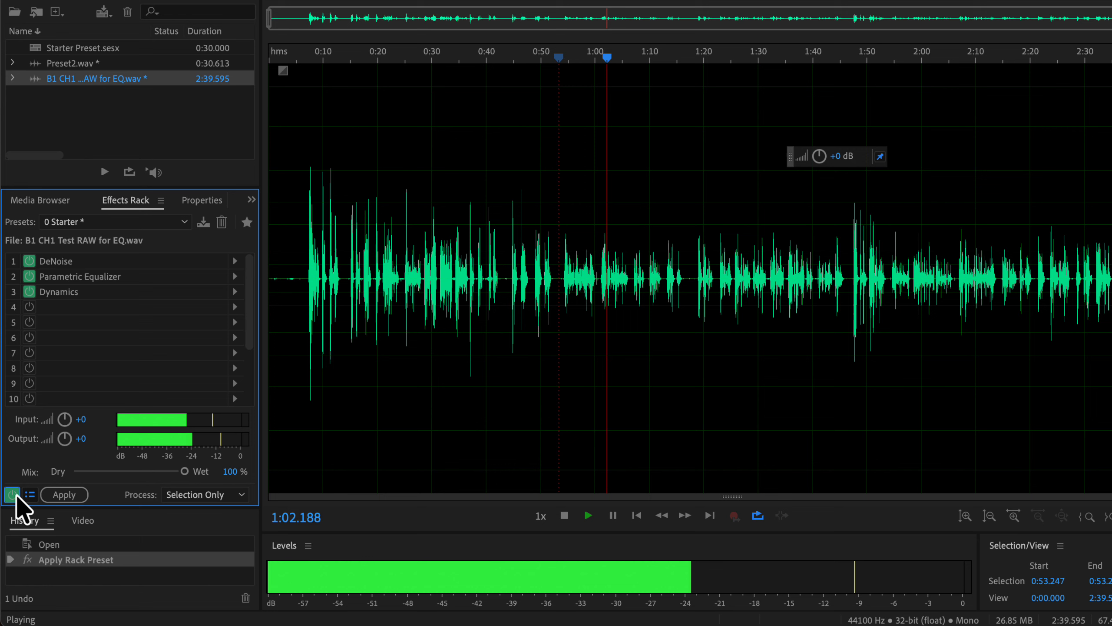
{"action": "left_click", "coordinate": [13, 494]}
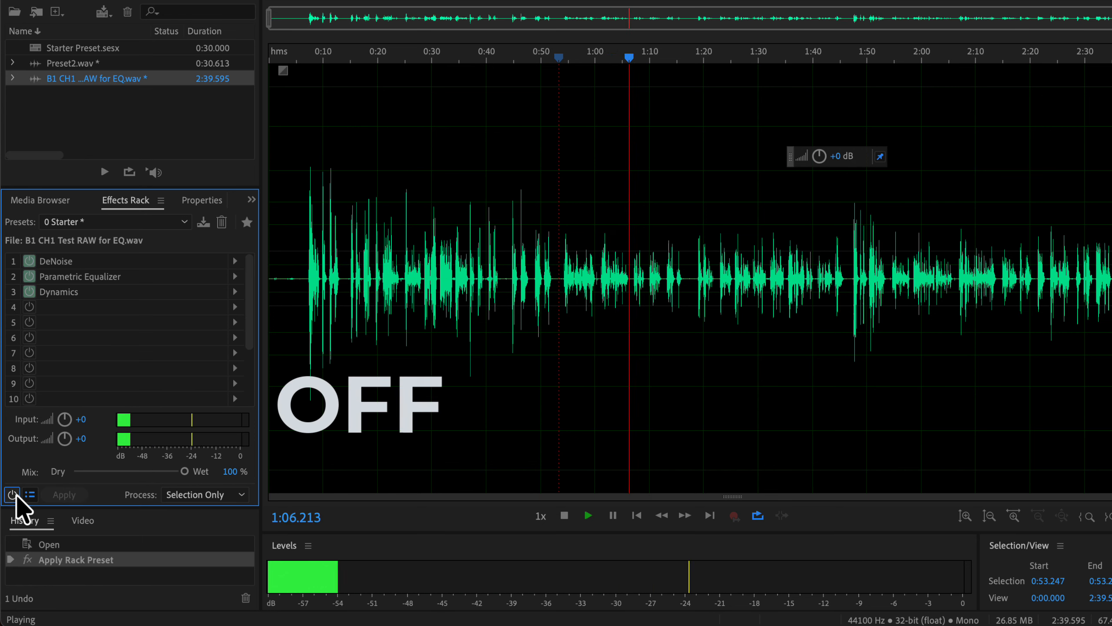
{"action": "left_click", "coordinate": [13, 494]}
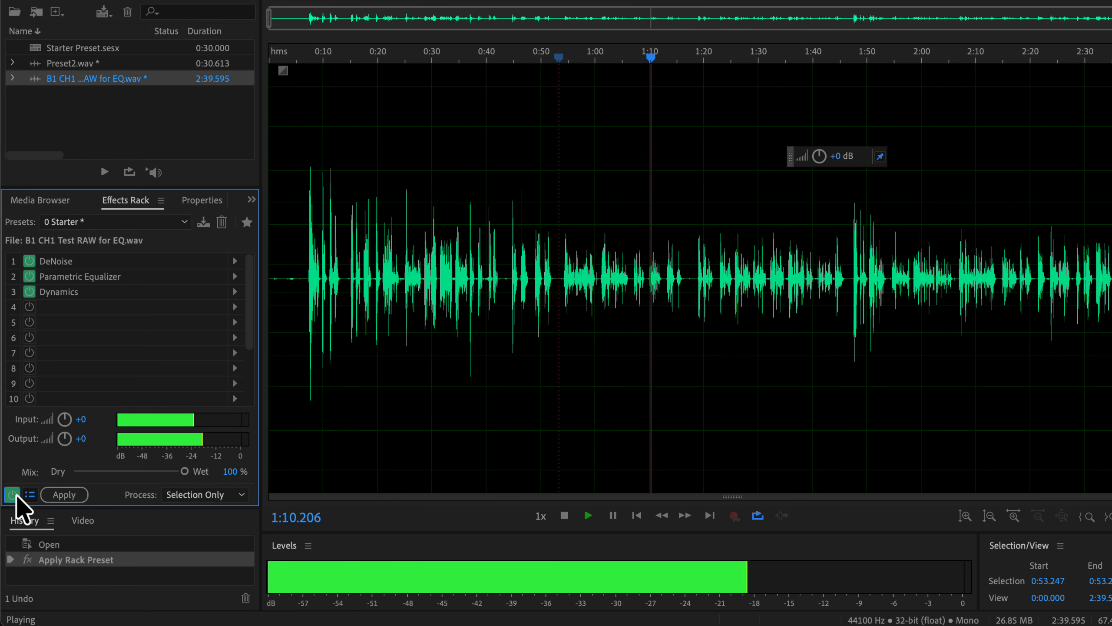
{"action": "key", "text": "space"}
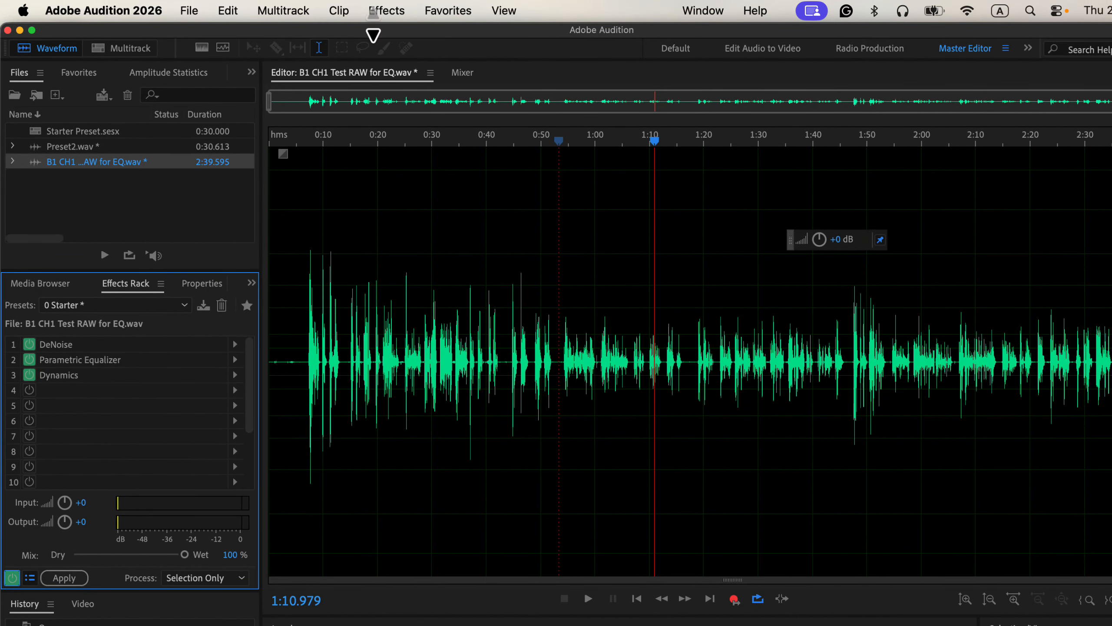
Normalize B1 CH1 Test RAW for EQ.wav to -3 dB with the built-in favorite and clear the selection
{"action": "left_click", "coordinate": [423, 8]}
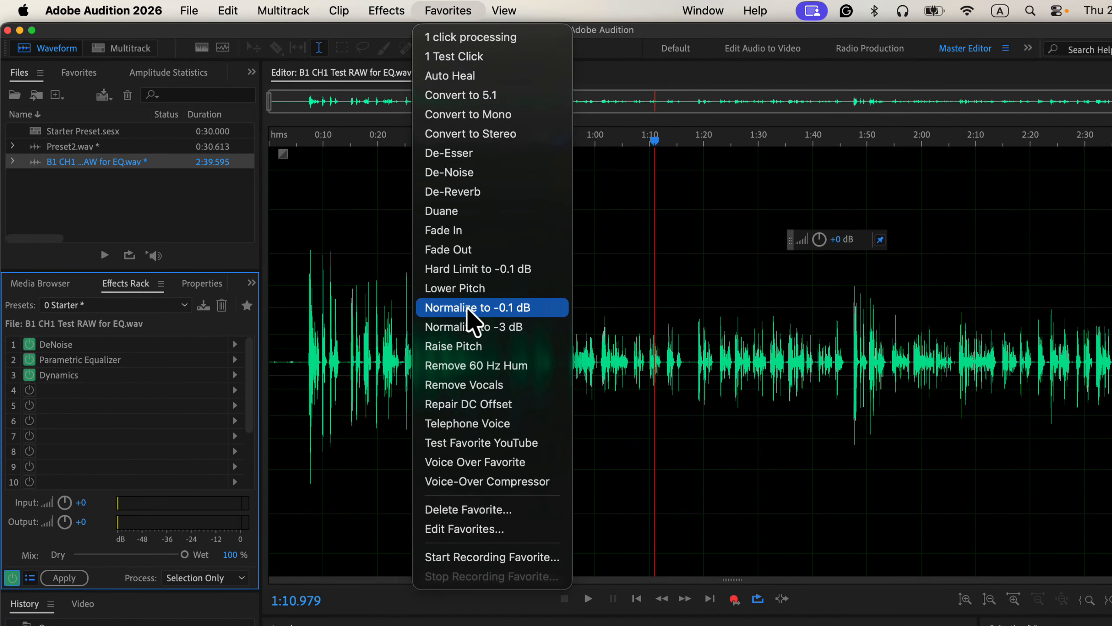
{"action": "left_click", "coordinate": [469, 325]}
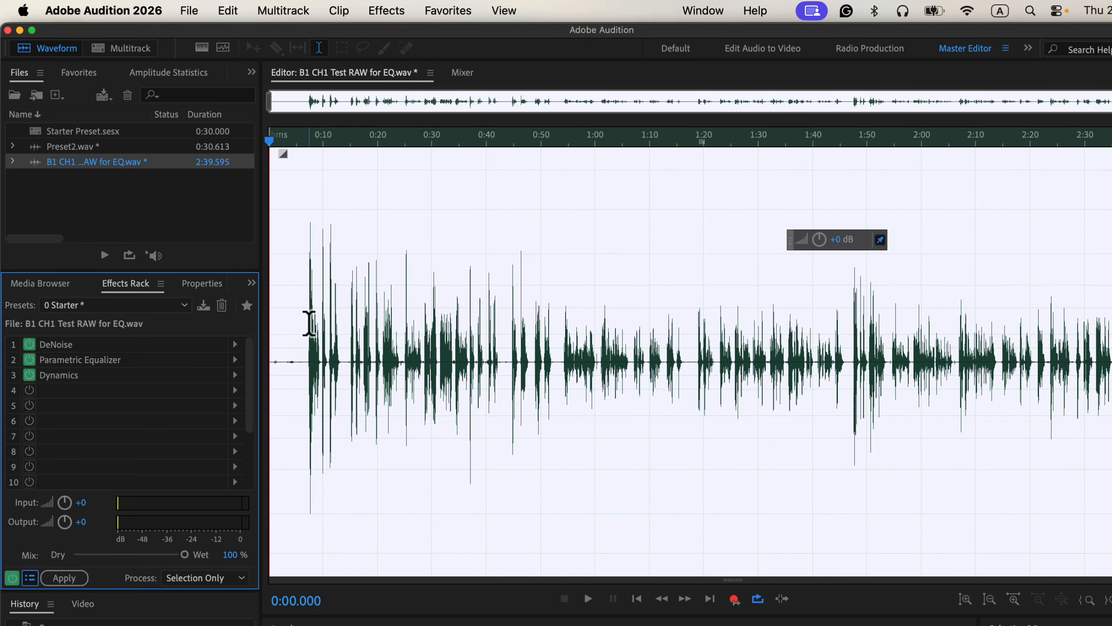
{"action": "left_click", "coordinate": [288, 312]}
{"action": "left_click", "coordinate": [294, 312]}
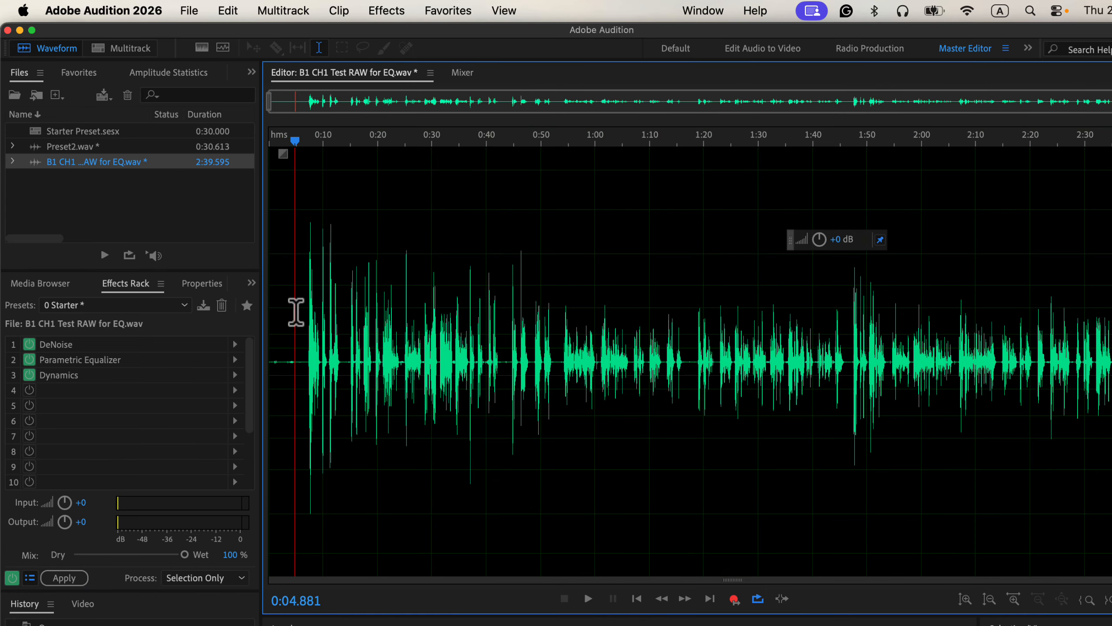
Play the normalized recording from about 0:53 with the effects rack off, and replay the same passage with it on
{"action": "left_click", "coordinate": [557, 318]}
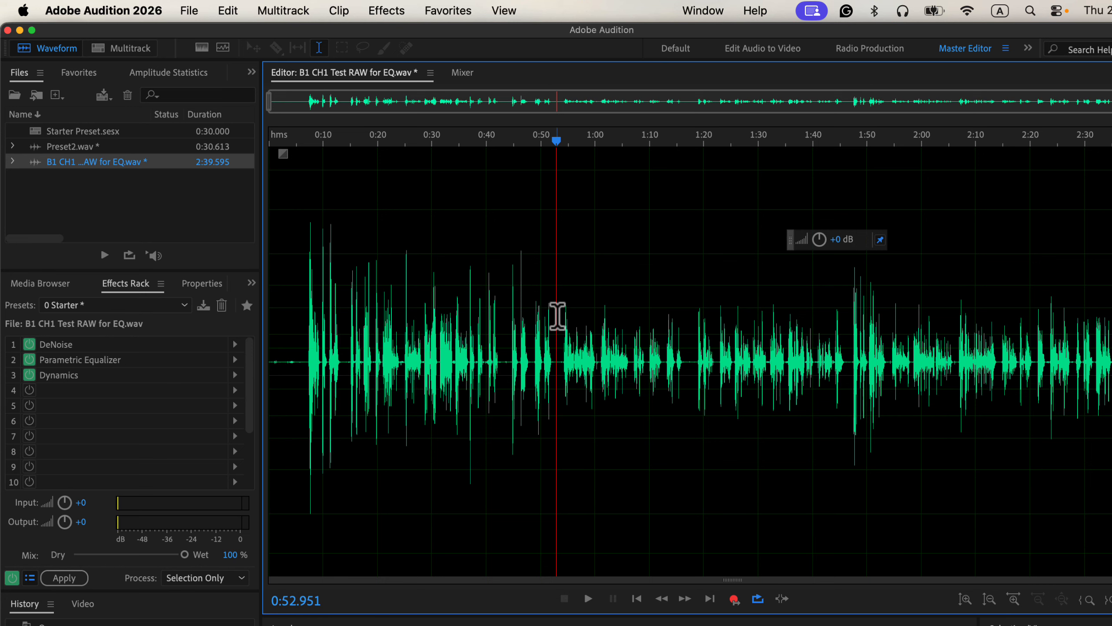
{"action": "left_click", "coordinate": [12, 576]}
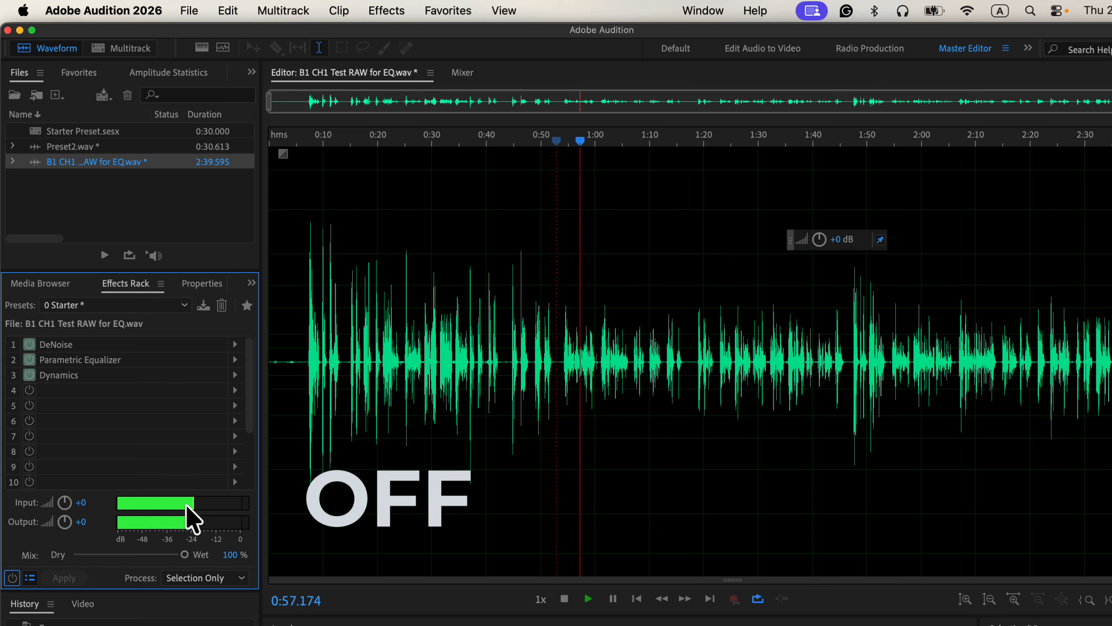
{"action": "key", "text": "space"}
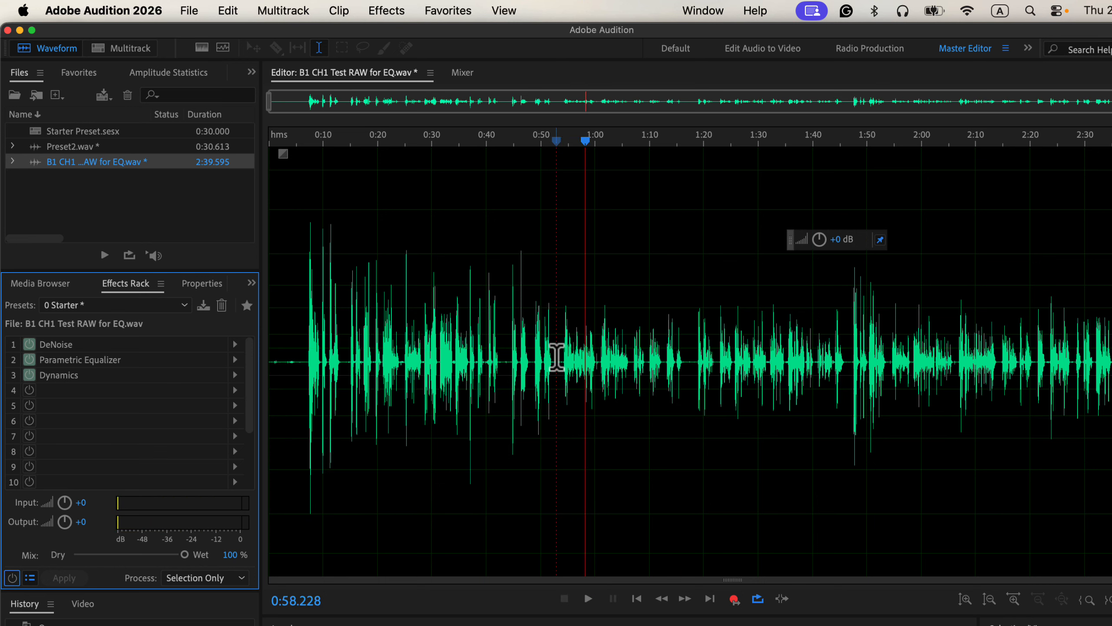
{"action": "left_click", "coordinate": [556, 360]}
{"action": "left_click", "coordinate": [13, 578]}
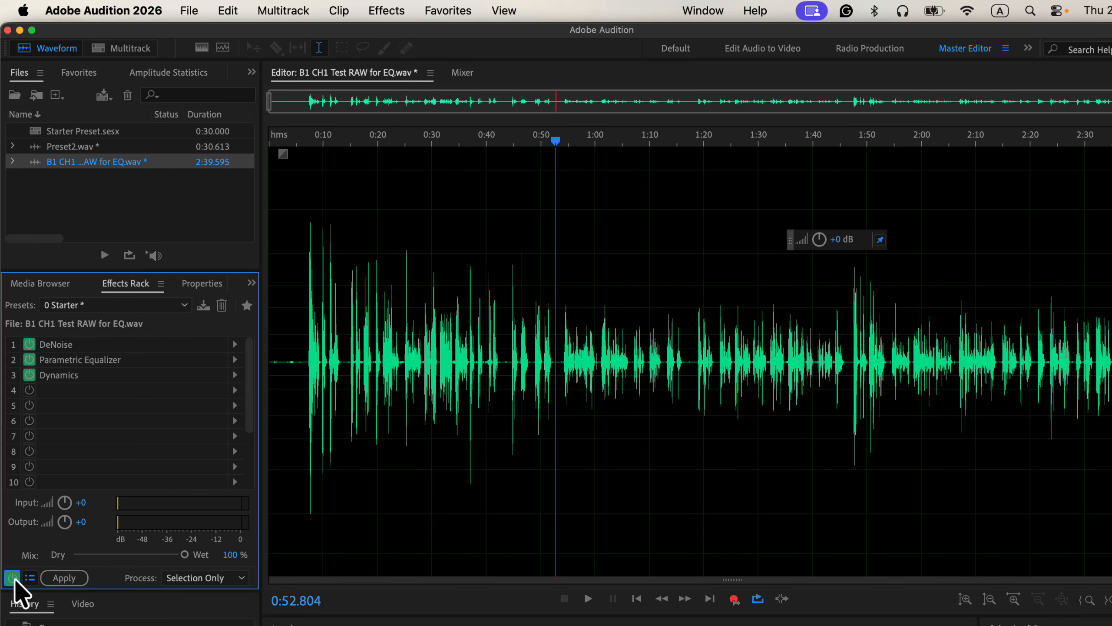
{"action": "key", "text": "space"}
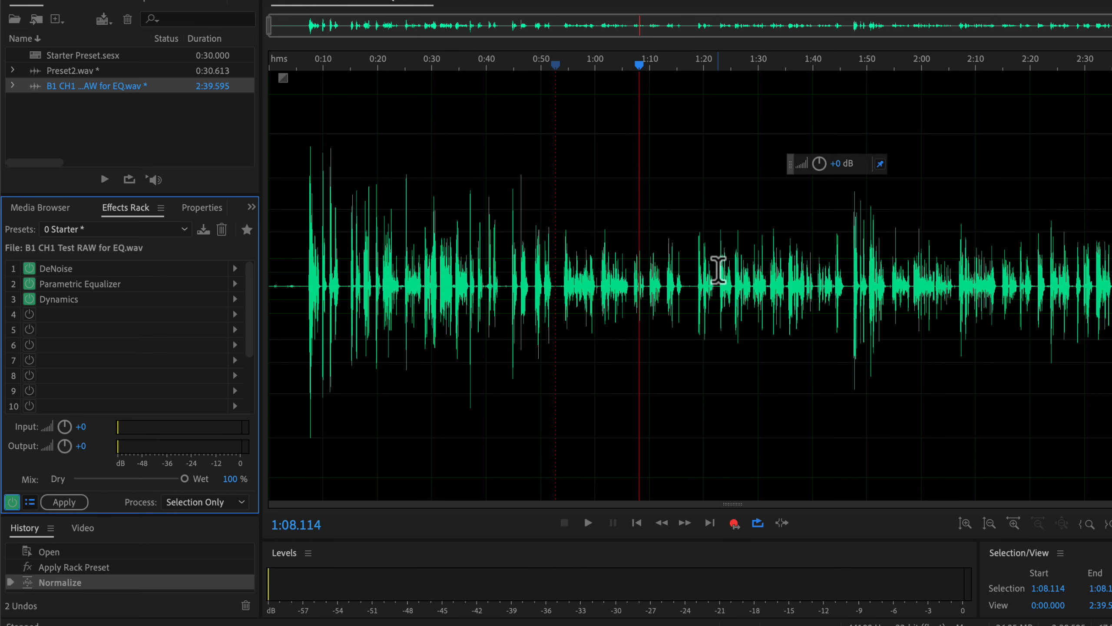
Play the normalized recording from about 1:22, bypassing and re-enabling the effects rack to compare the sound
{"action": "left_click", "coordinate": [720, 268]}
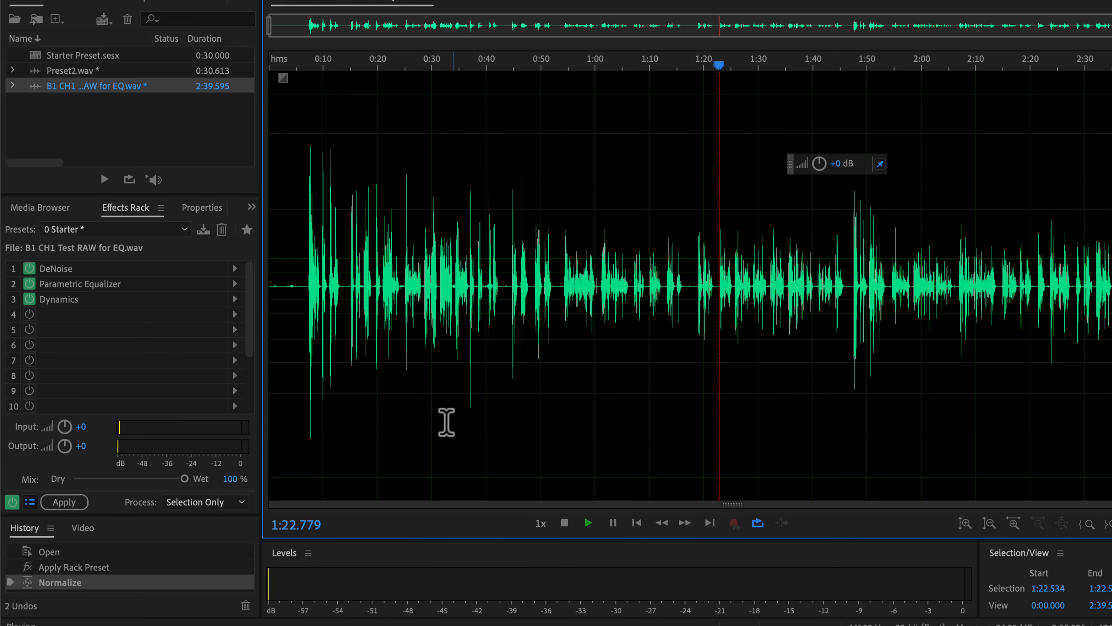
{"action": "left_click", "coordinate": [11, 503]}
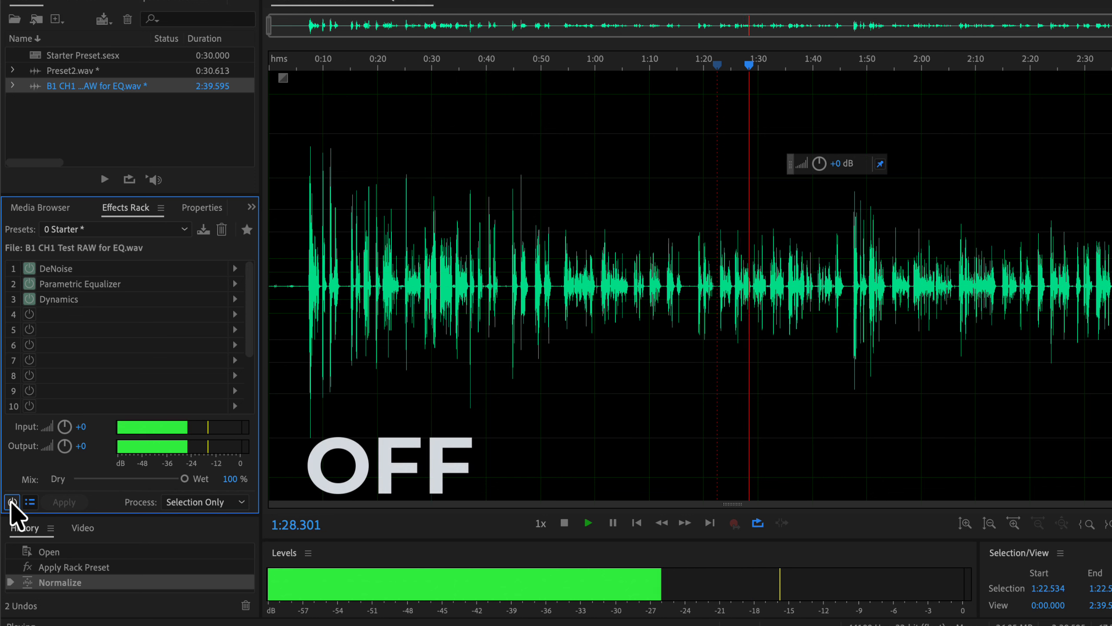
{"action": "left_click", "coordinate": [12, 503]}
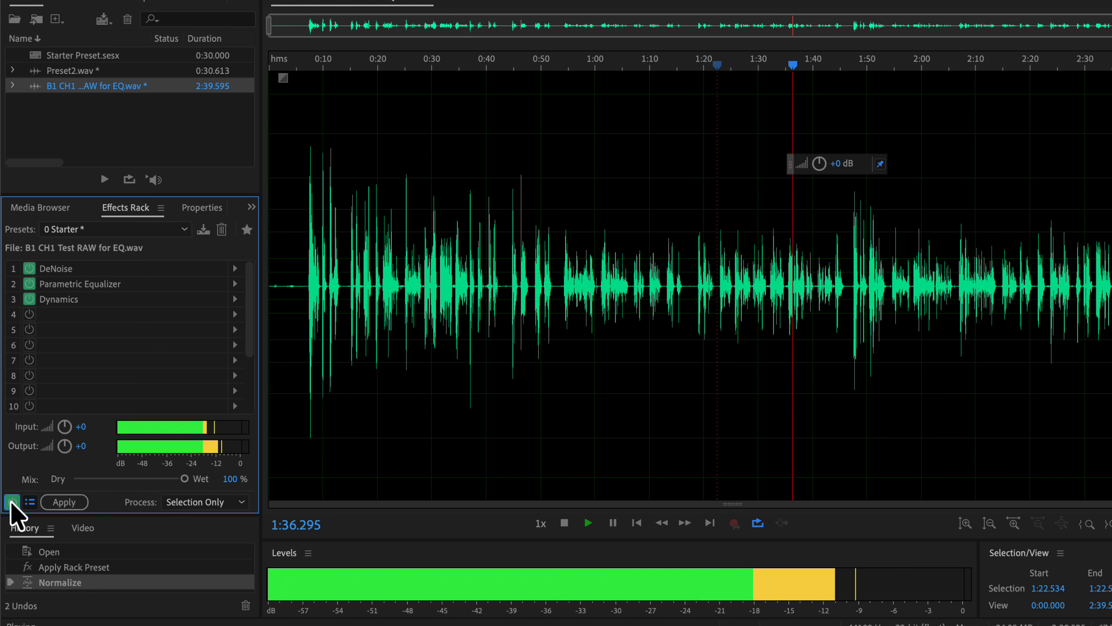
{"action": "key", "text": "space"}
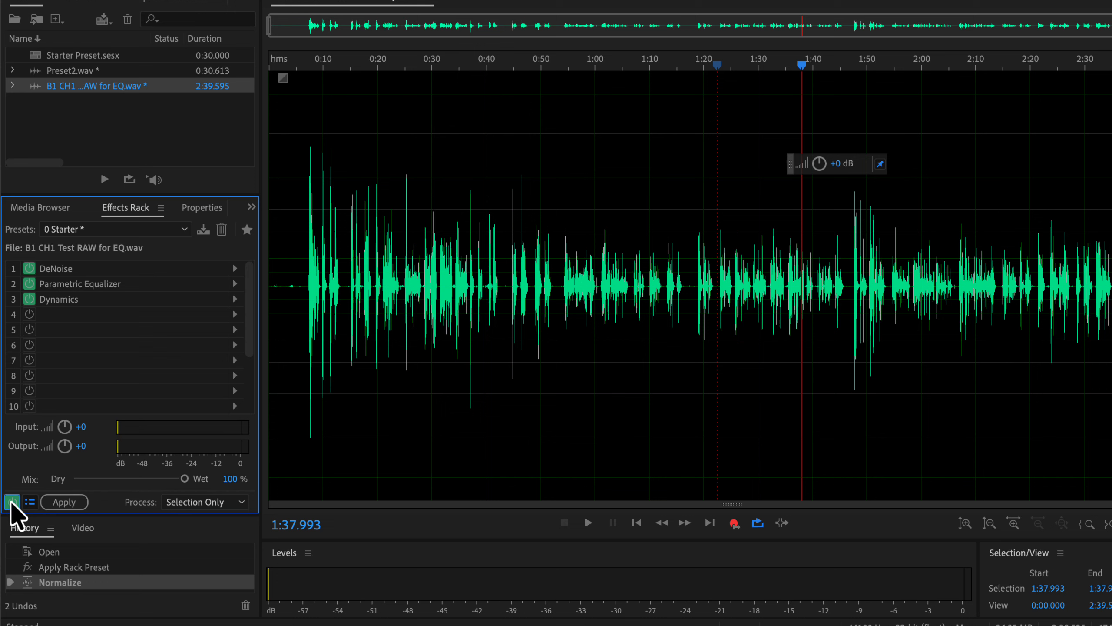